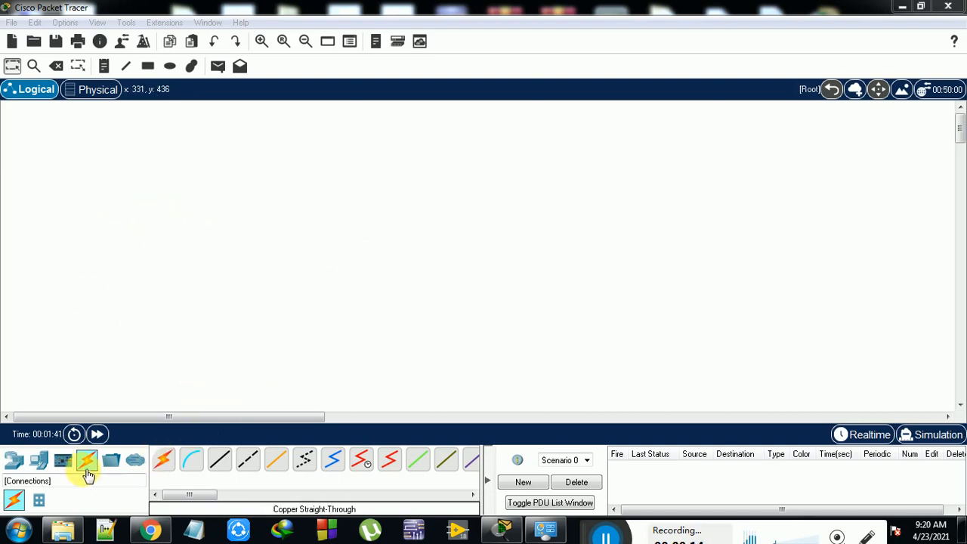
Step: Place a 2960 switch in the workspace and move it toward the upper-left area
{"action": "left_click", "coordinate": [15, 461]}
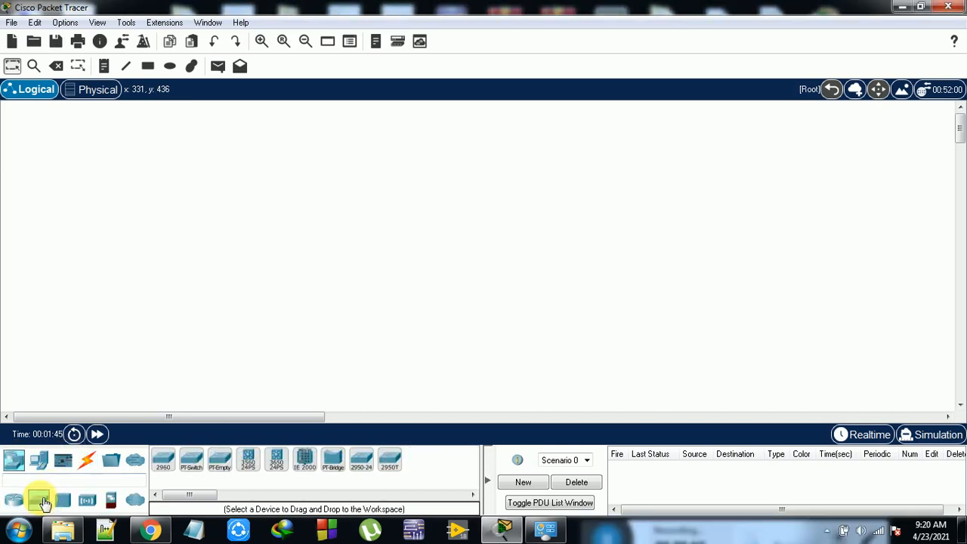
{"action": "left_click", "coordinate": [39, 500]}
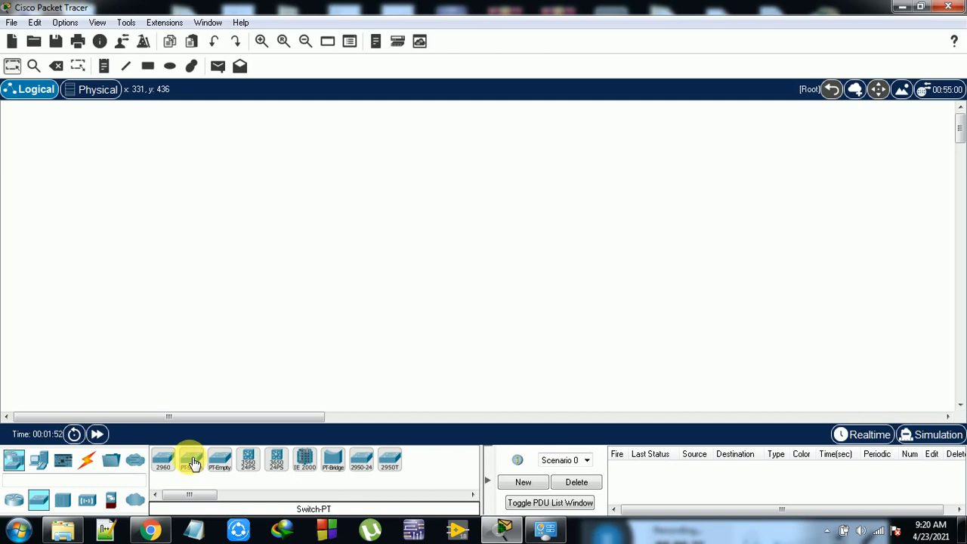
{"action": "left_click", "coordinate": [164, 461]}
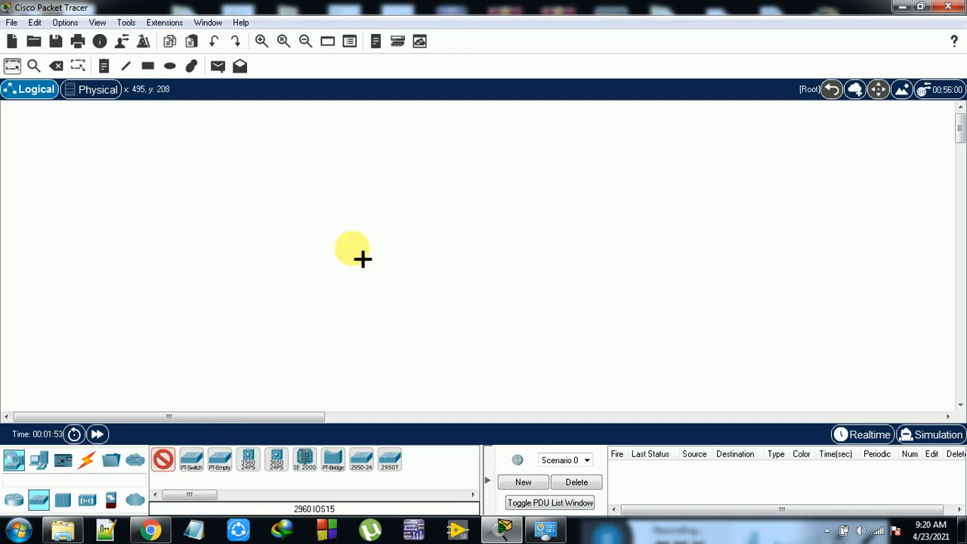
{"action": "left_click", "coordinate": [353, 251]}
{"action": "left_click_drag", "start_coordinate": [354, 254], "coordinate": [267, 223]}
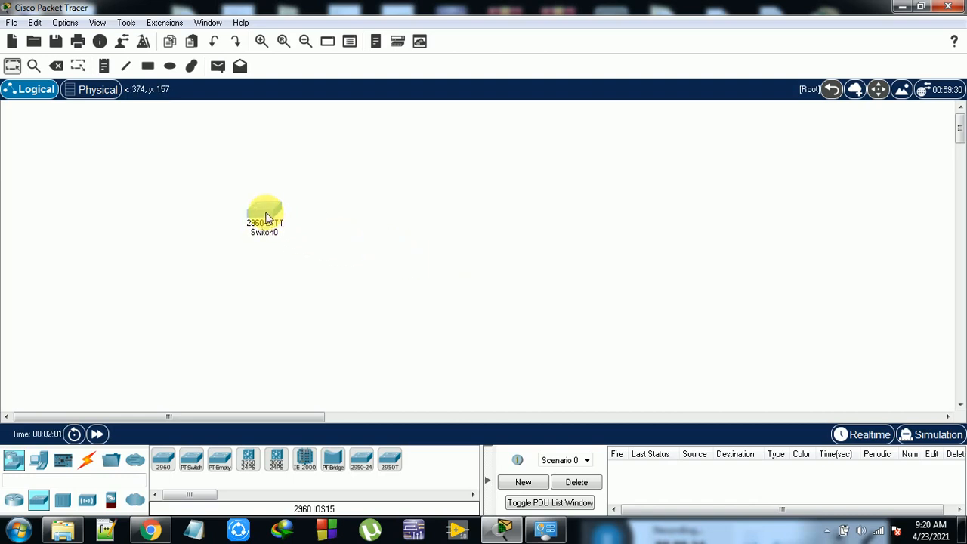
Step: Examine the ports in the physical device view of the 2960 switch
{"action": "left_click", "coordinate": [265, 217]}
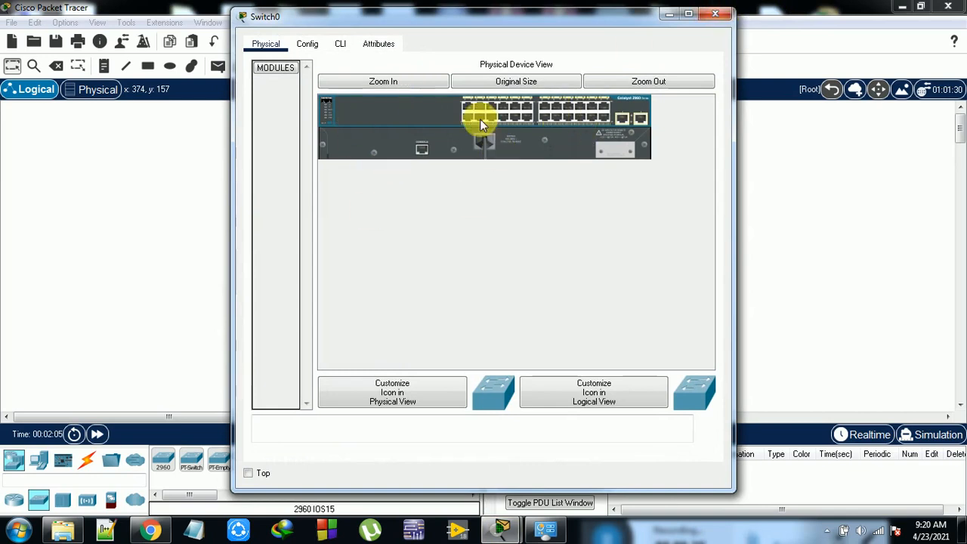
{"action": "left_click", "coordinate": [719, 13]}
{"action": "left_click", "coordinate": [265, 213]}
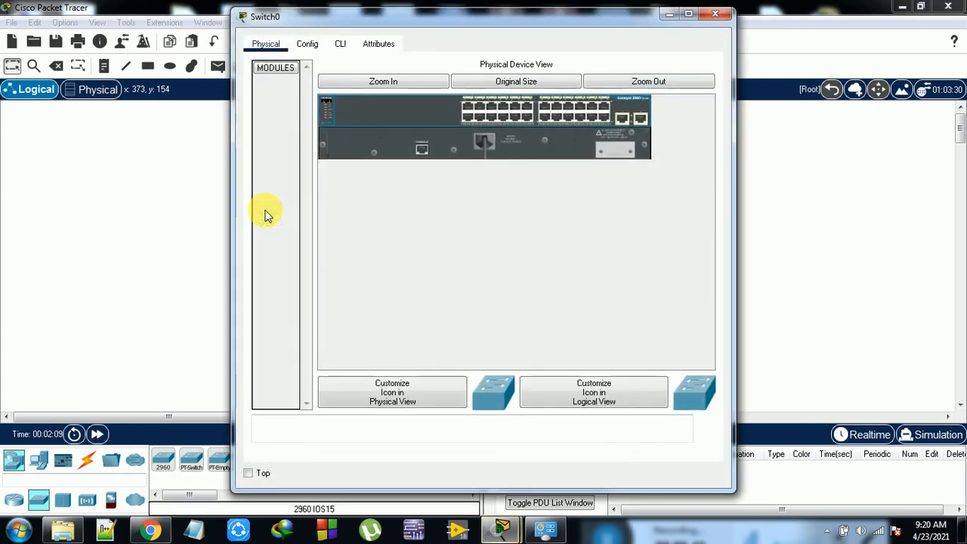
{"action": "left_click", "coordinate": [716, 14]}
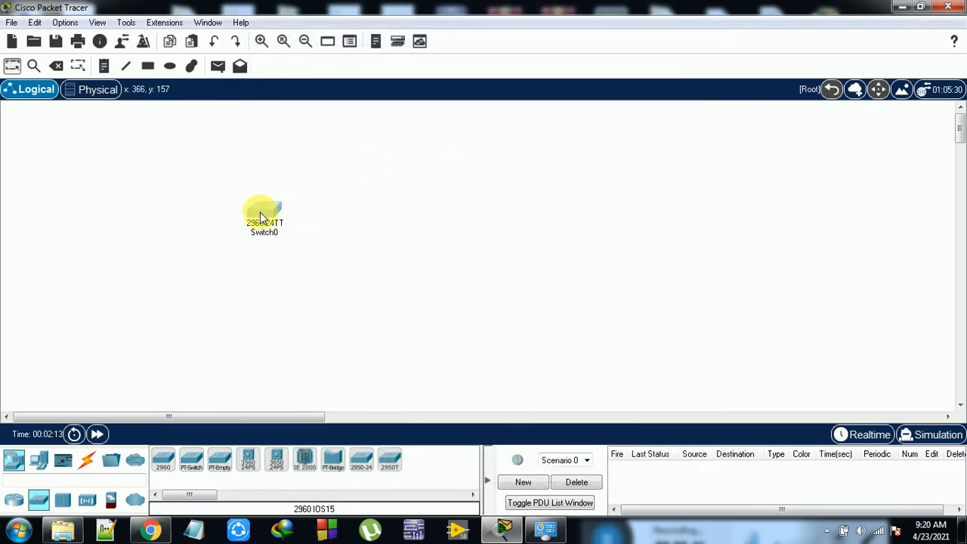
Step: Delete the 2960 switch from the workspace
{"action": "key", "text": "Delete"}
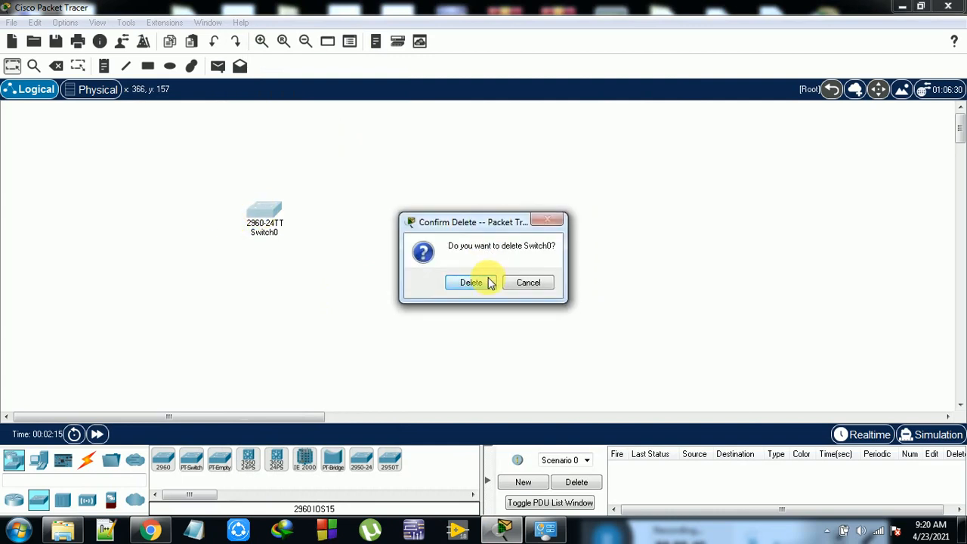
{"action": "left_click", "coordinate": [488, 279]}
Step: Place a generic PT-Switch in the upper-left area of the workspace and briefly check its device window
{"action": "left_click", "coordinate": [192, 463]}
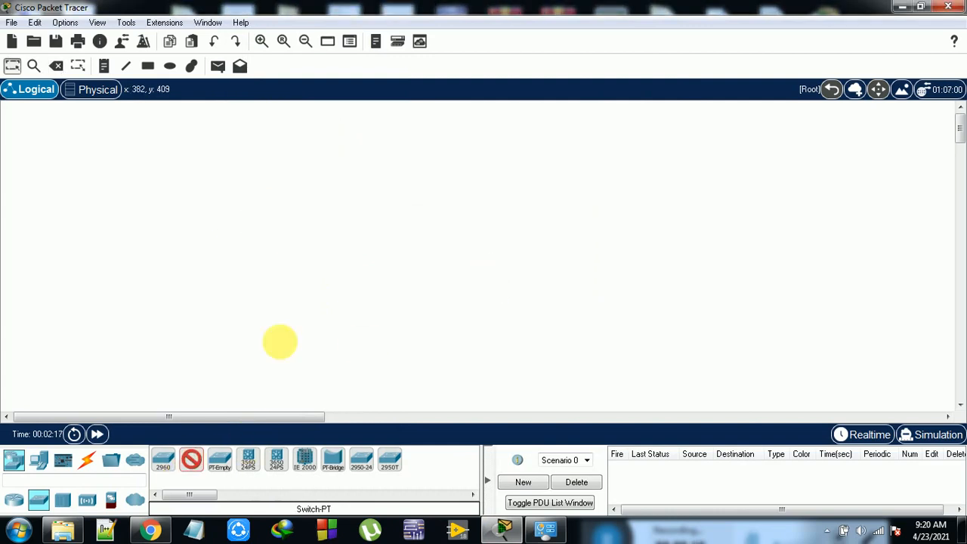
{"action": "left_click", "coordinate": [269, 198]}
{"action": "left_click_drag", "start_coordinate": [269, 198], "coordinate": [276, 170]}
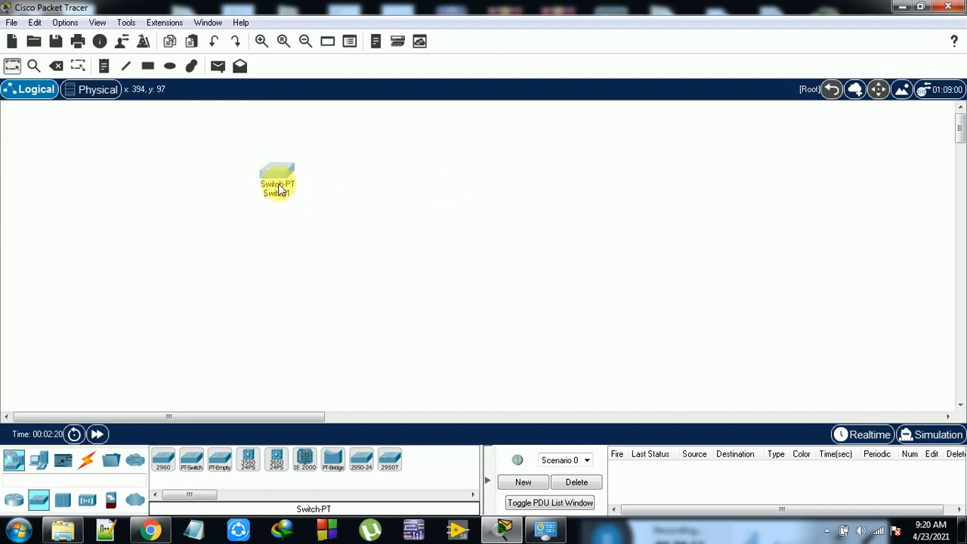
{"action": "double_click", "coordinate": [279, 169]}
{"action": "left_click", "coordinate": [720, 9]}
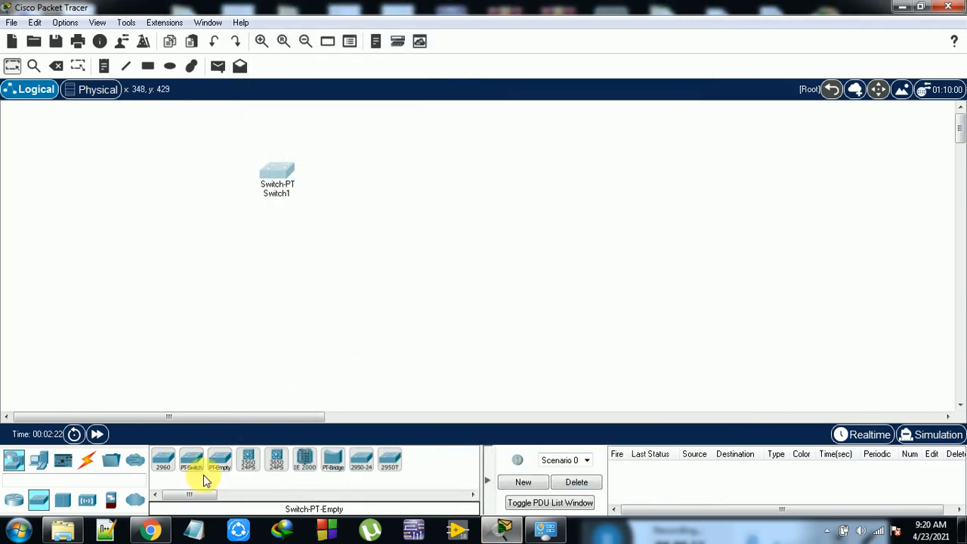
Step: Add four more PT-Switch devices: one at the upper right, two along the lower half and one at the far right
{"action": "left_click", "coordinate": [531, 175]}
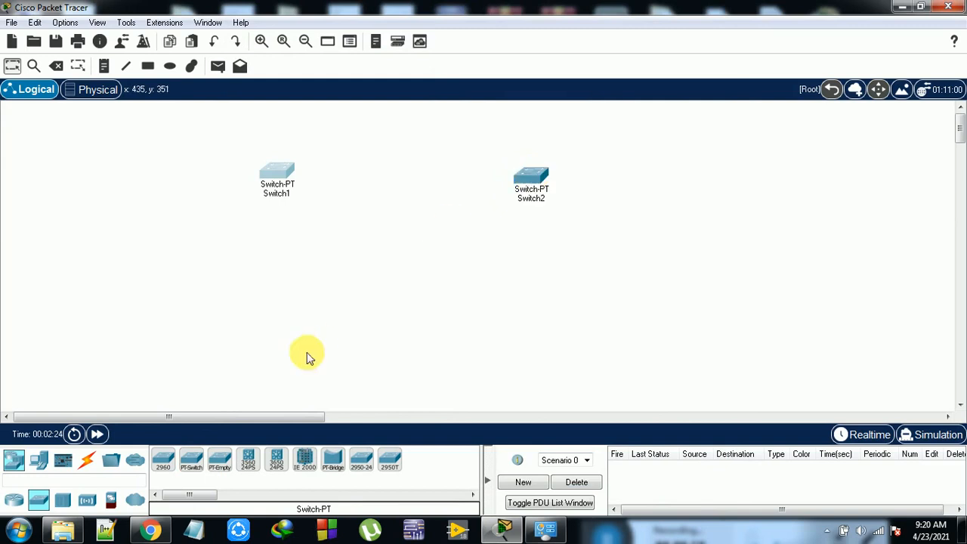
{"action": "left_click", "coordinate": [193, 464]}
{"action": "left_click", "coordinate": [284, 321]}
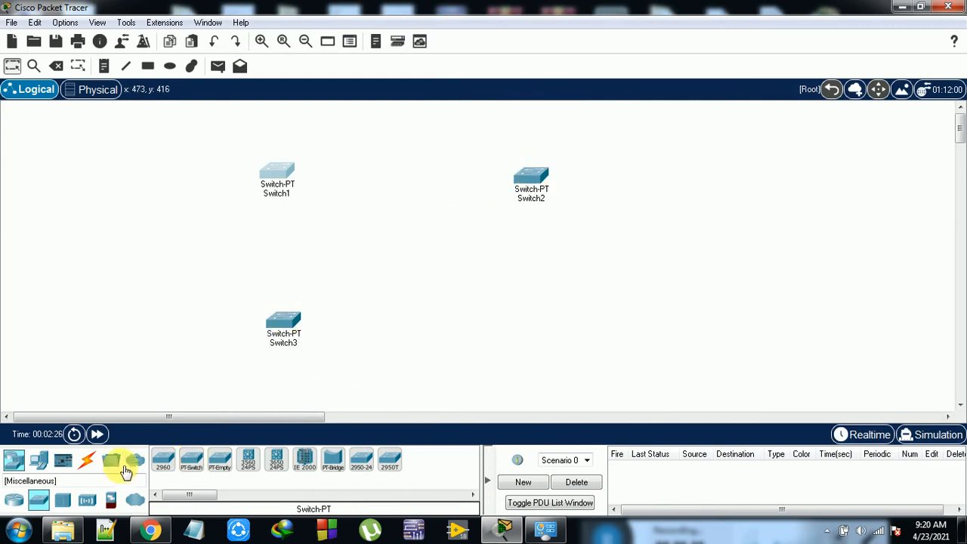
{"action": "left_click", "coordinate": [192, 461]}
{"action": "left_click", "coordinate": [529, 330]}
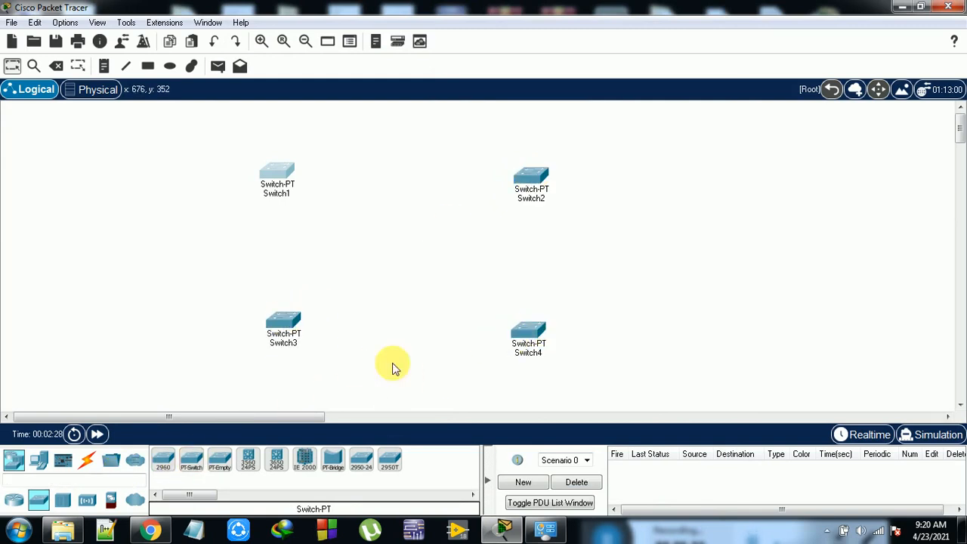
{"action": "left_click", "coordinate": [194, 463]}
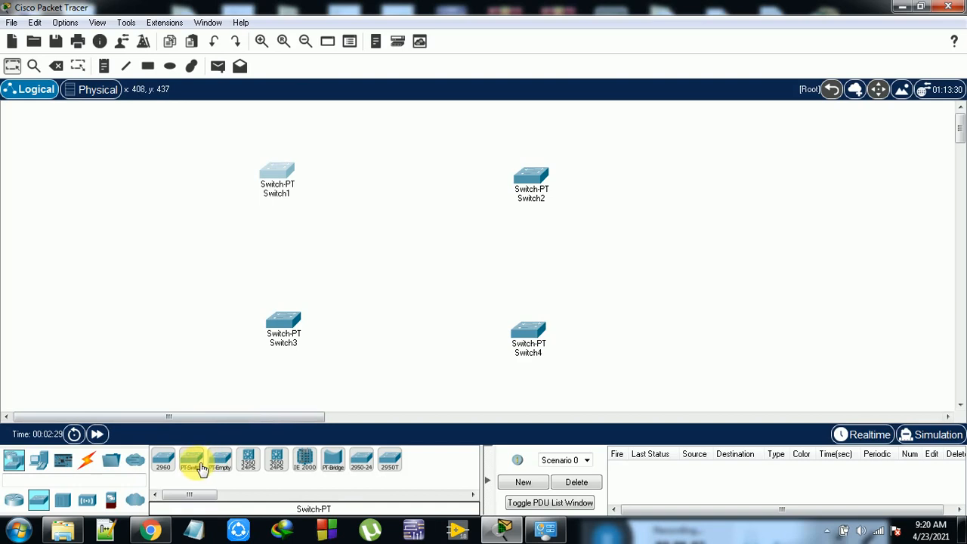
{"action": "left_click", "coordinate": [582, 245]}
Step: Rearrange the five switches into a compact pentagon, with Switch2 at the top and Switch5 at the right
{"action": "left_click_drag", "start_coordinate": [556, 198], "coordinate": [449, 140]}
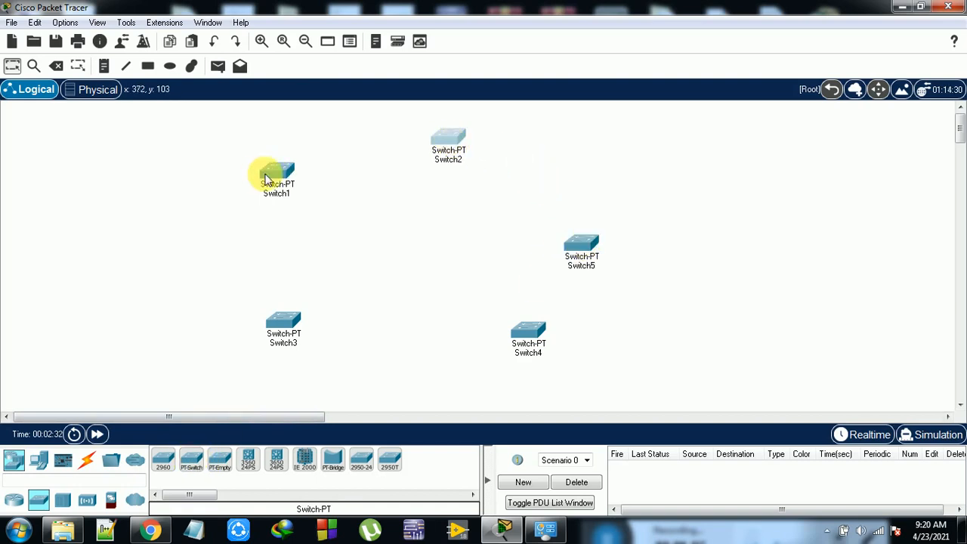
{"action": "left_click_drag", "start_coordinate": [264, 173], "coordinate": [307, 178]}
{"action": "left_click_drag", "start_coordinate": [295, 314], "coordinate": [320, 287]}
{"action": "left_click_drag", "start_coordinate": [529, 333], "coordinate": [476, 321]}
{"action": "left_click_drag", "start_coordinate": [583, 233], "coordinate": [533, 214]}
{"action": "left_click_drag", "start_coordinate": [447, 138], "coordinate": [411, 140]}
{"action": "left_click_drag", "start_coordinate": [526, 216], "coordinate": [518, 204]}
{"action": "left_click_drag", "start_coordinate": [287, 300], "coordinate": [321, 284]}
{"action": "left_click_drag", "start_coordinate": [309, 178], "coordinate": [316, 184]}
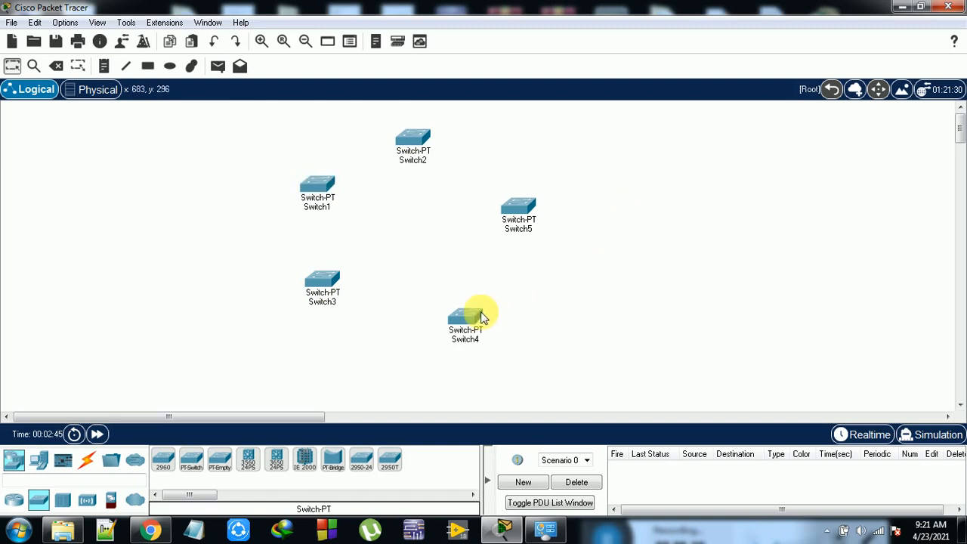
{"action": "left_click_drag", "start_coordinate": [467, 321], "coordinate": [464, 306]}
{"action": "left_click", "coordinate": [520, 214]}
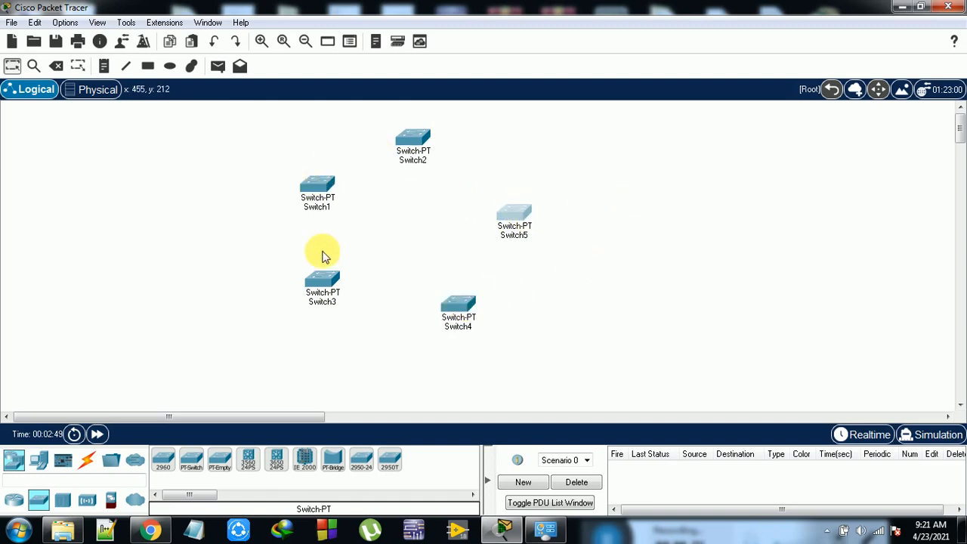
Step: Connect Switch1 to Switch2 and Switch2 to Switch5 using the automatically chosen connection type
{"action": "left_click", "coordinate": [96, 463]}
{"action": "left_click", "coordinate": [162, 460]}
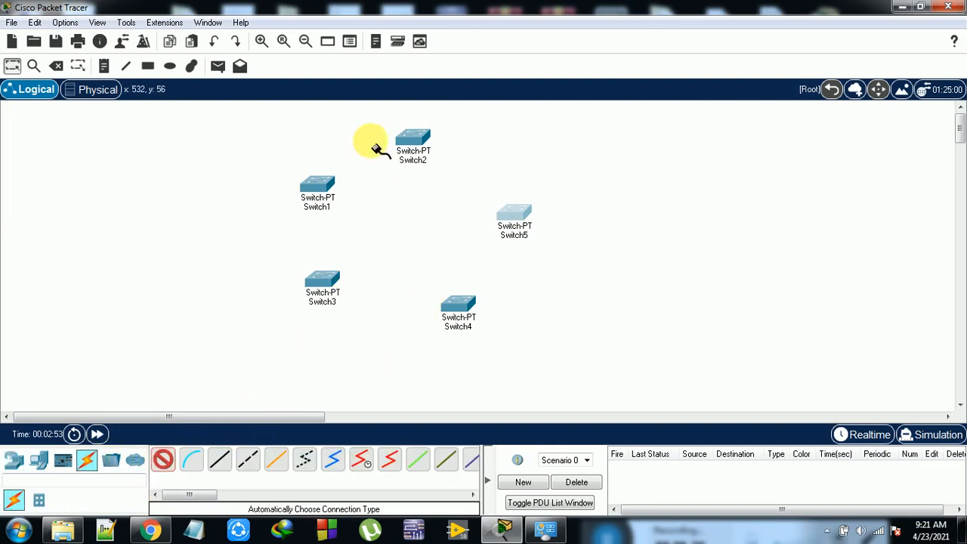
{"action": "left_click", "coordinate": [333, 184]}
{"action": "left_click", "coordinate": [413, 141]}
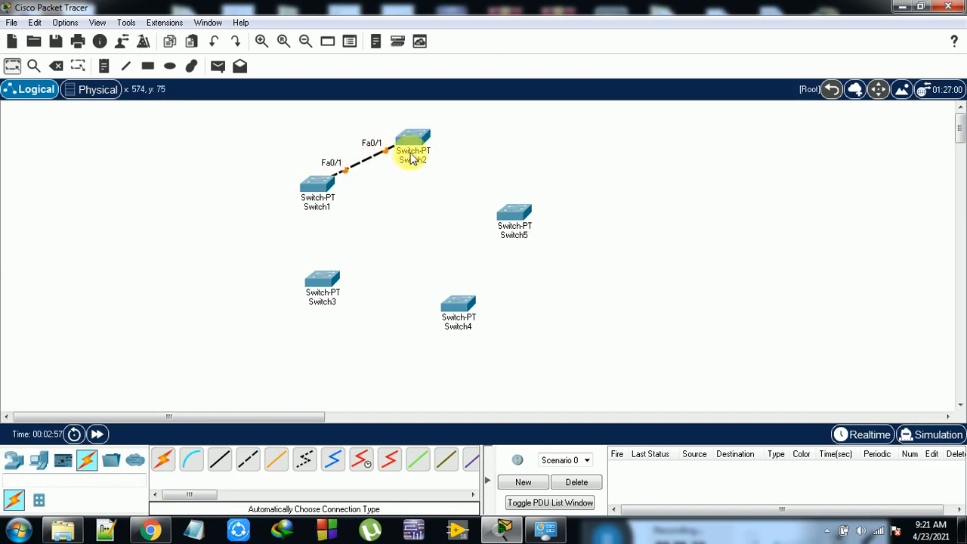
{"action": "left_click", "coordinate": [163, 460]}
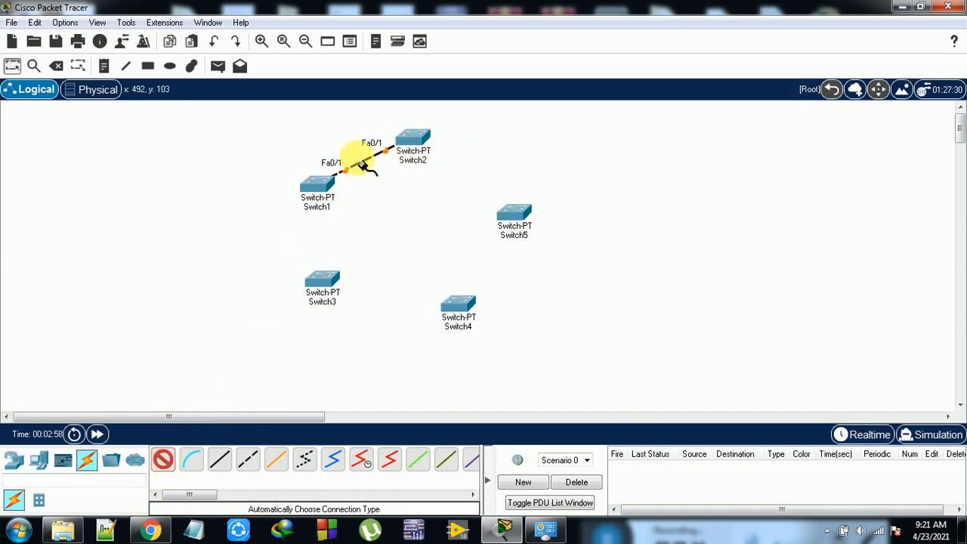
{"action": "left_click", "coordinate": [436, 161]}
{"action": "left_click", "coordinate": [507, 215]}
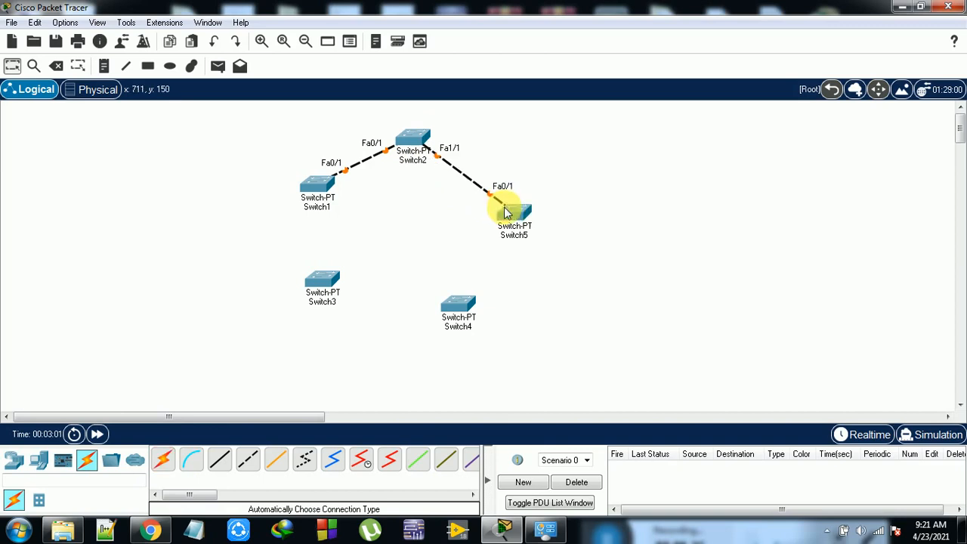
Step: Connect Switch5 to Switch4 and Switch4 to Switch3 using the automatically chosen connection type
{"action": "left_click", "coordinate": [164, 459]}
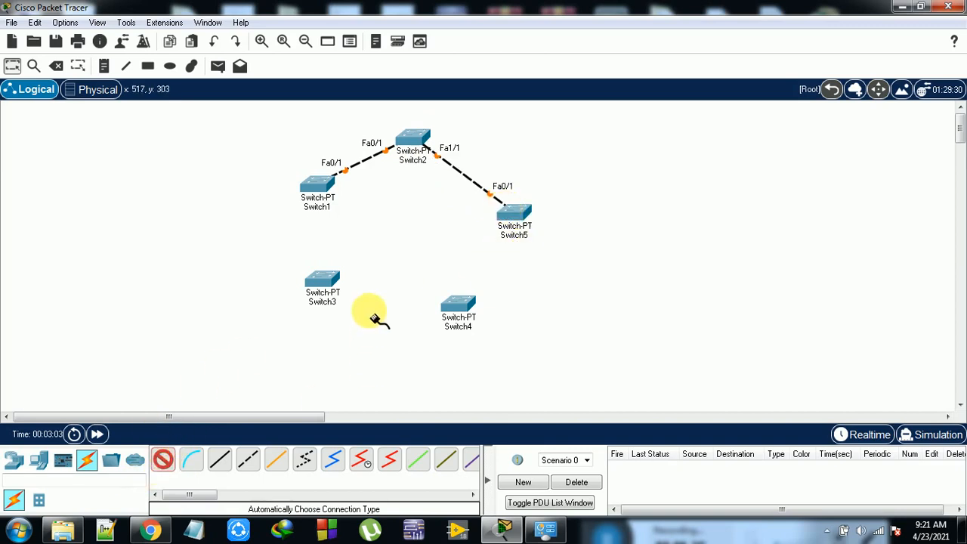
{"action": "left_click", "coordinate": [516, 224]}
{"action": "left_click", "coordinate": [461, 306]}
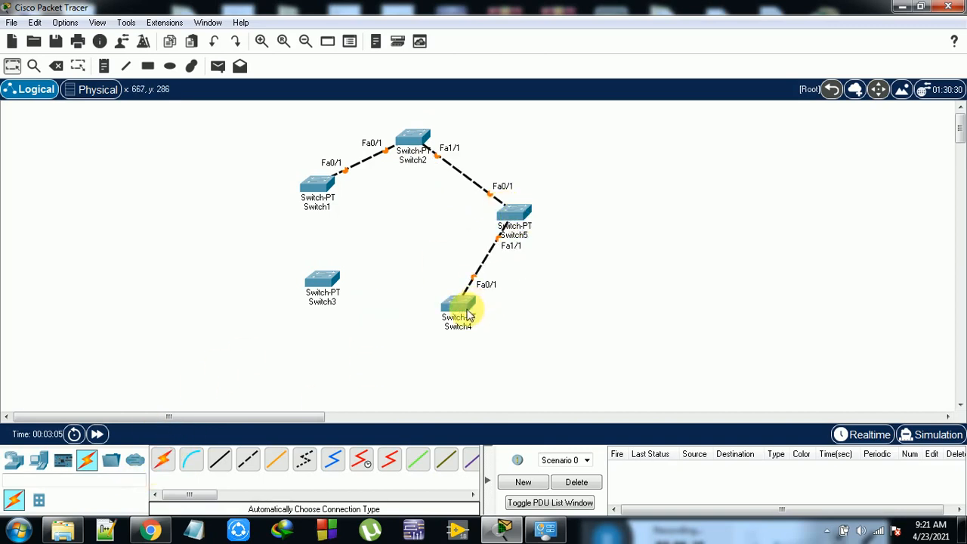
{"action": "left_click", "coordinate": [162, 459]}
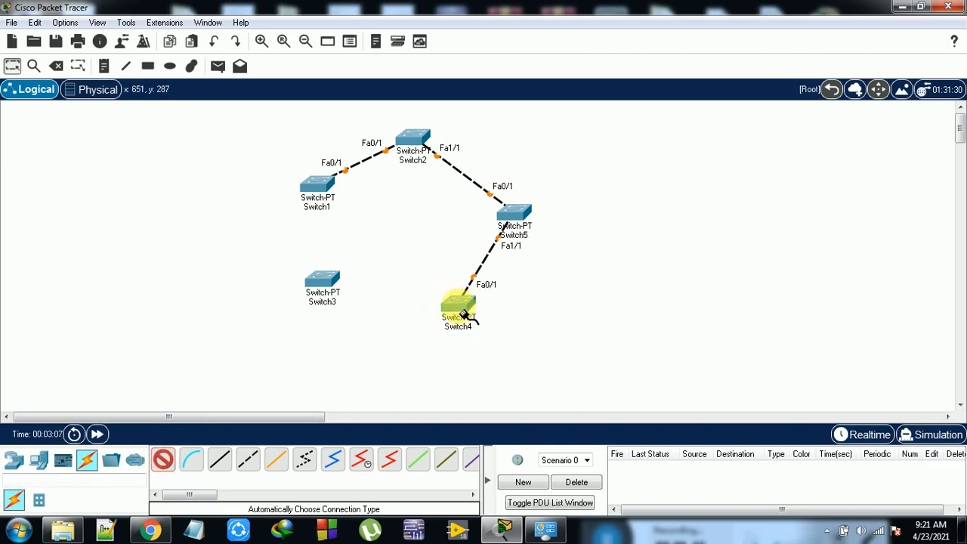
{"action": "left_click", "coordinate": [461, 310]}
{"action": "left_click", "coordinate": [336, 287]}
Step: Close the ring with an automatic connection from Switch3 to Switch1, and nudge Switch3 and Switch2 to even out the pentagon
{"action": "left_click", "coordinate": [164, 460]}
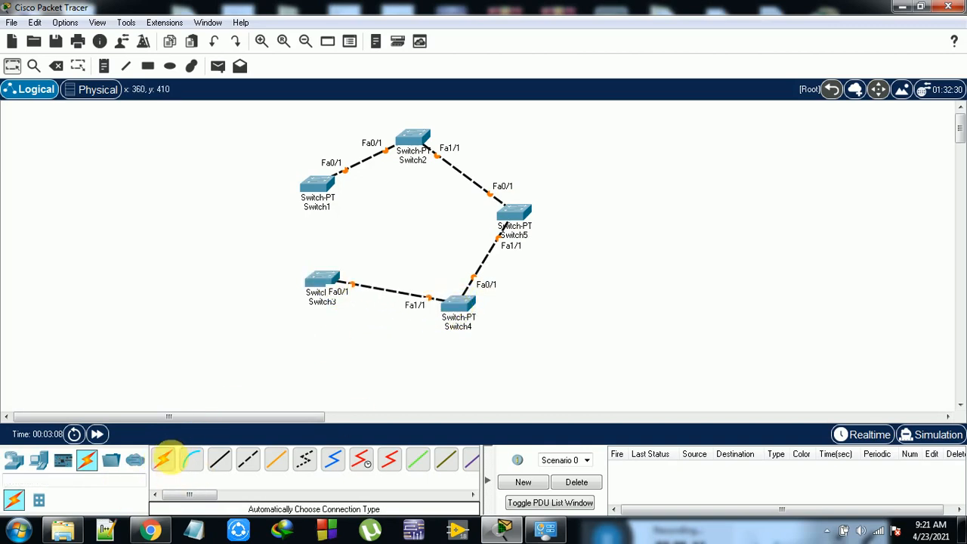
{"action": "left_click", "coordinate": [324, 278]}
{"action": "left_click", "coordinate": [330, 194]}
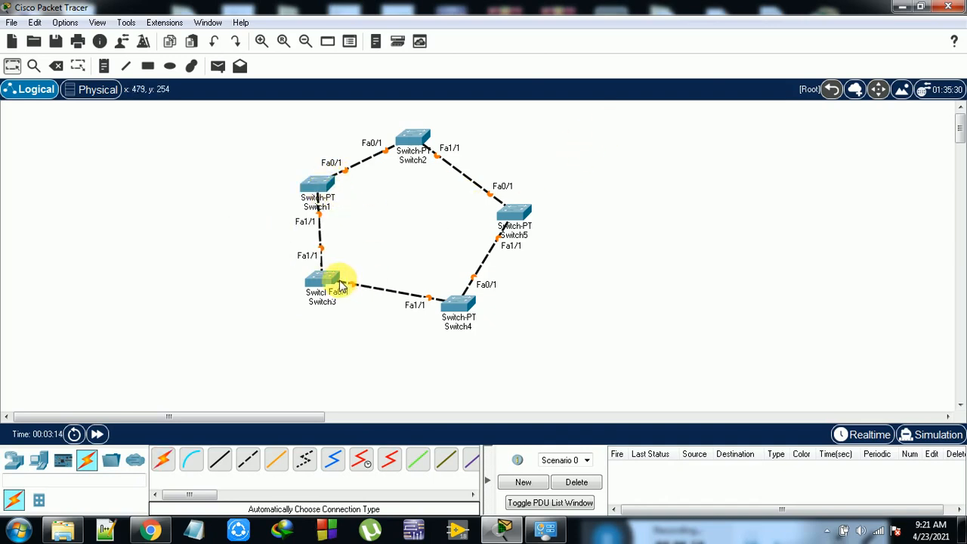
{"action": "mouse_move", "coordinate": [335, 281]}
{"action": "left_mouse_down"}
{"action": "mouse_move", "coordinate": [349, 288]}
{"action": "mouse_move", "coordinate": [342, 292]}
{"action": "left_mouse_up"}
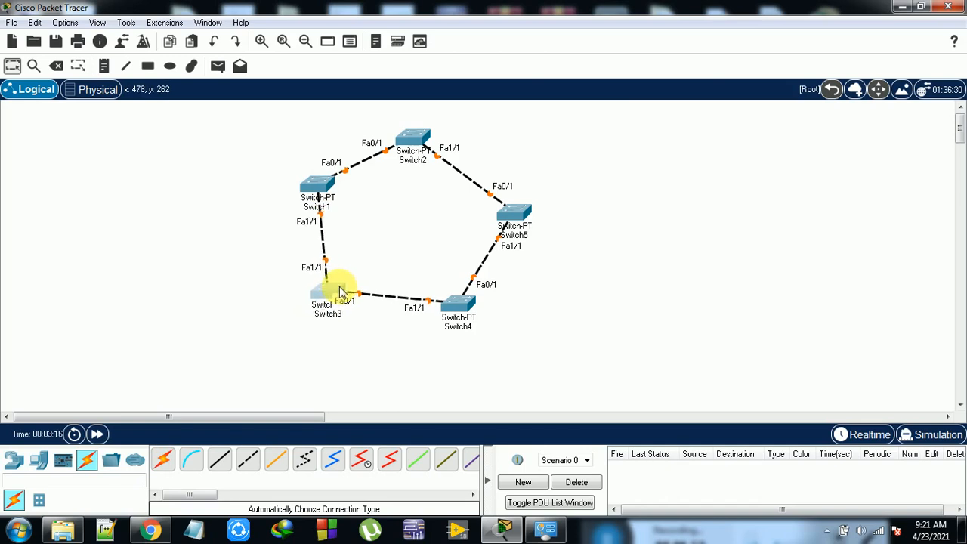
{"action": "mouse_move", "coordinate": [410, 141]}
{"action": "left_mouse_down"}
{"action": "mouse_move", "coordinate": [418, 134]}
{"action": "mouse_move", "coordinate": [411, 142]}
{"action": "left_mouse_up"}
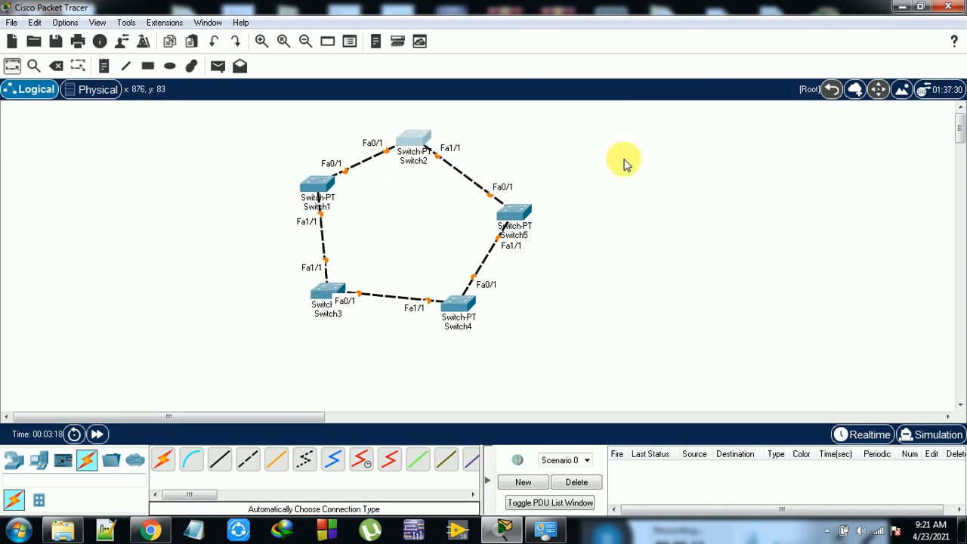
Step: Place four laptops outside the ring, one each near Switch1, Switch3, Switch4 and Switch5
{"action": "left_click", "coordinate": [43, 462]}
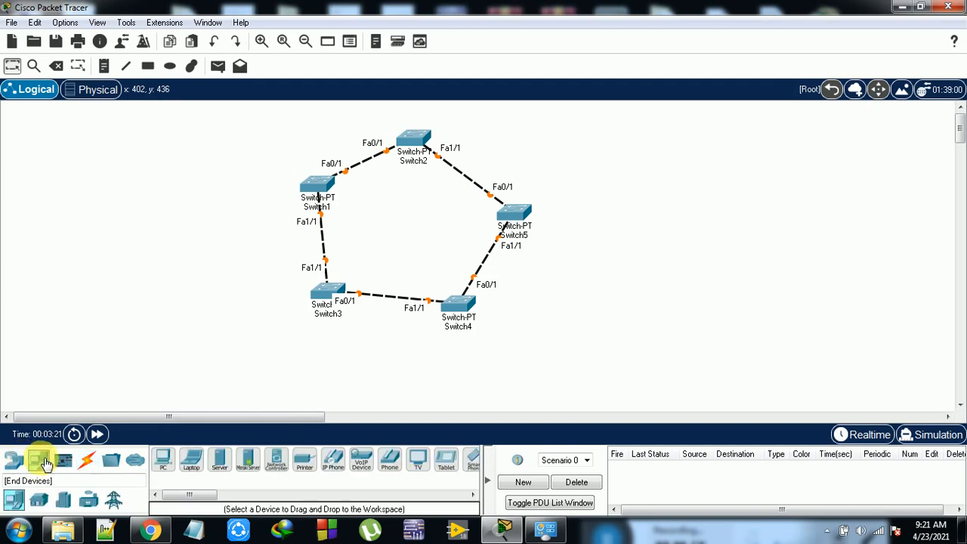
{"action": "left_click", "coordinate": [191, 460]}
{"action": "left_click", "coordinate": [196, 161]}
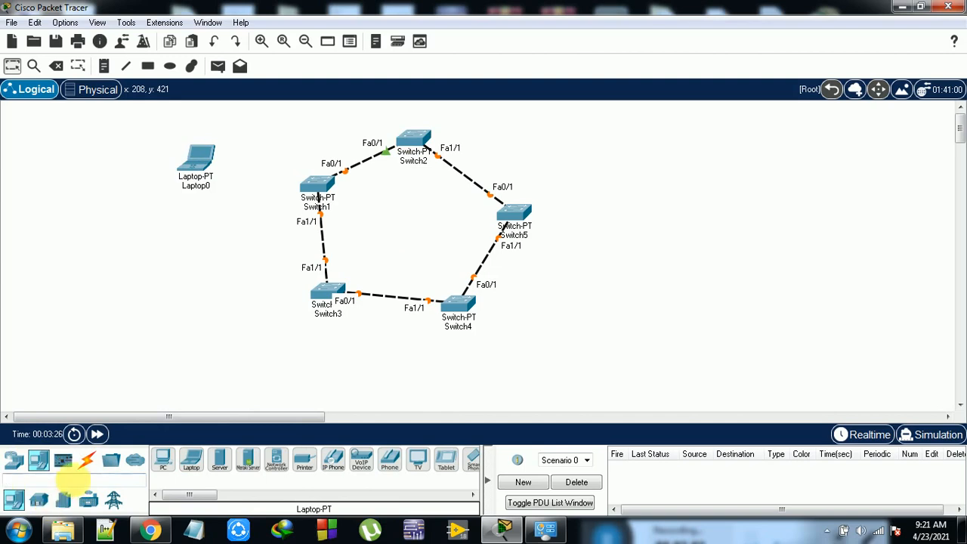
{"action": "left_click", "coordinate": [191, 460]}
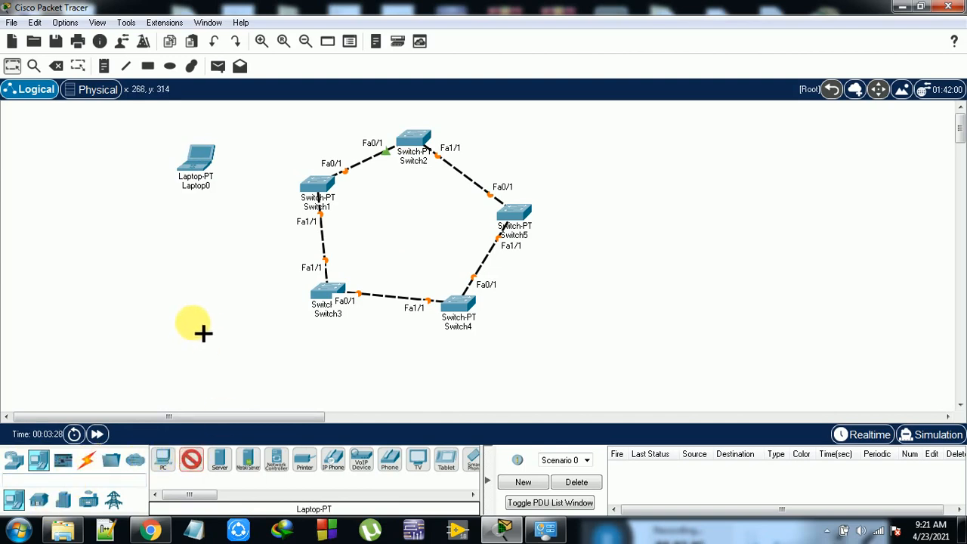
{"action": "left_click", "coordinate": [195, 326]}
{"action": "left_click", "coordinate": [191, 463]}
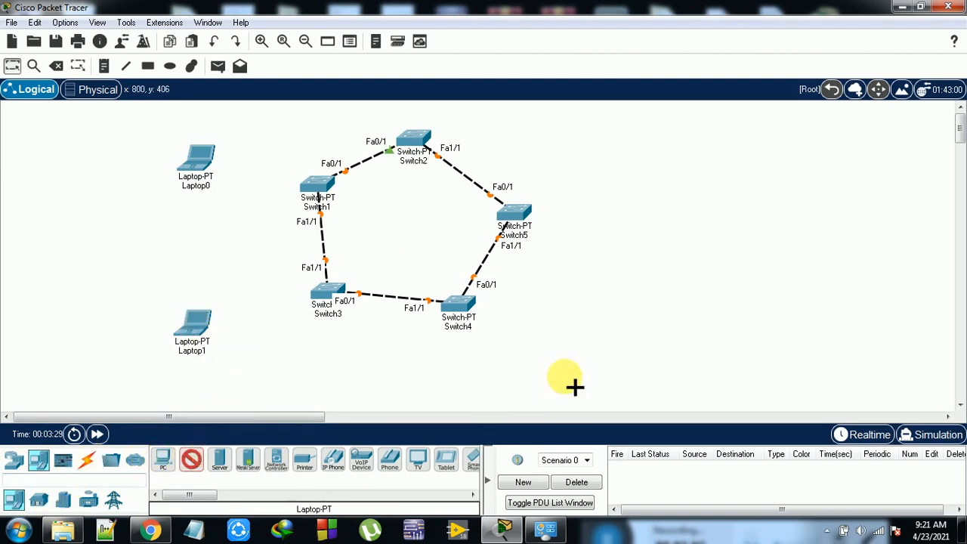
{"action": "left_click", "coordinate": [511, 371]}
{"action": "left_click", "coordinate": [191, 460]}
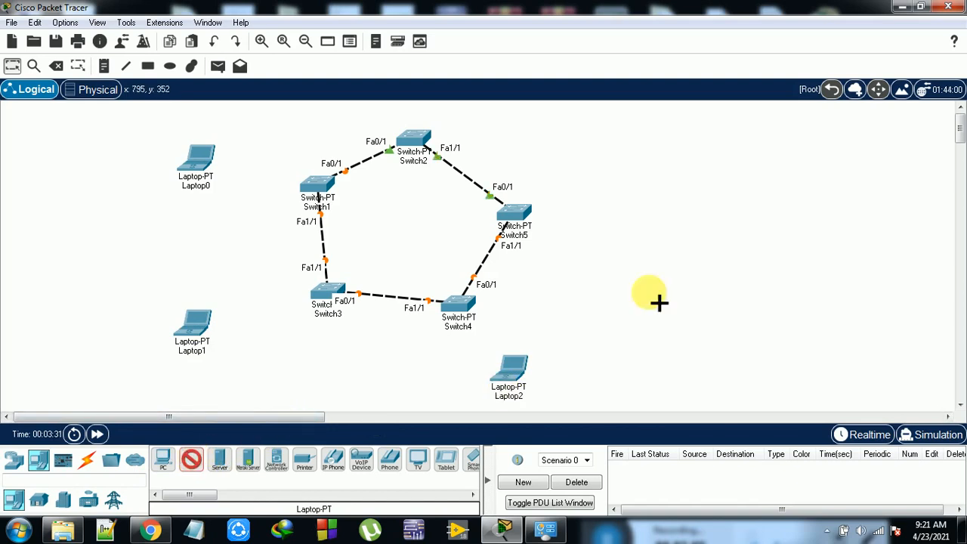
{"action": "left_click", "coordinate": [626, 250]}
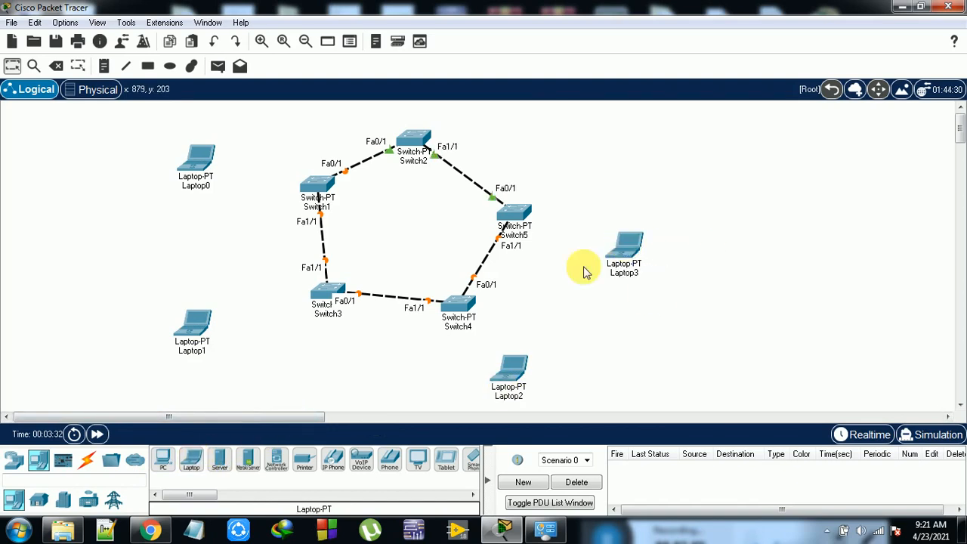
Step: Place a fifth laptop outside the ring, near Switch2
{"action": "left_click", "coordinate": [196, 458]}
{"action": "left_click", "coordinate": [519, 126]}
{"action": "left_click_drag", "start_coordinate": [519, 126], "coordinate": [502, 115]}
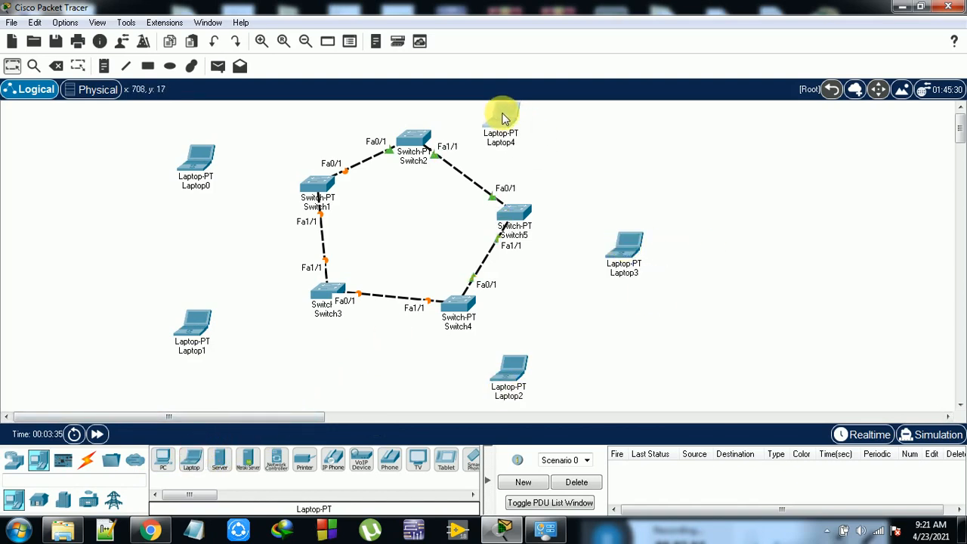
Step: Nudge Switch5, Switch4 and Switch1 slightly to even out the pentagon of switches
{"action": "left_click_drag", "start_coordinate": [520, 214], "coordinate": [504, 216]}
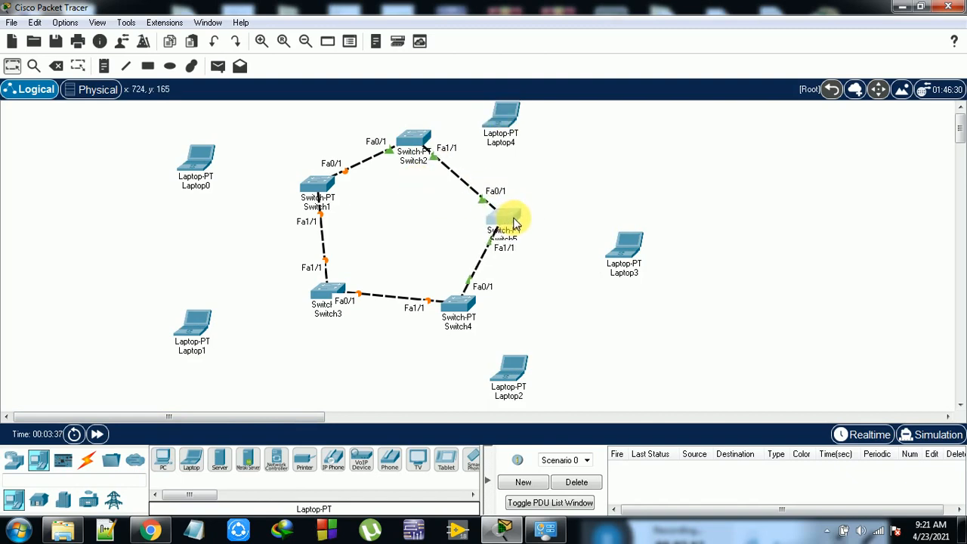
{"action": "mouse_move", "coordinate": [459, 306]}
{"action": "left_mouse_down"}
{"action": "mouse_move", "coordinate": [448, 317]}
{"action": "mouse_move", "coordinate": [462, 321]}
{"action": "mouse_move", "coordinate": [459, 314]}
{"action": "left_mouse_up"}
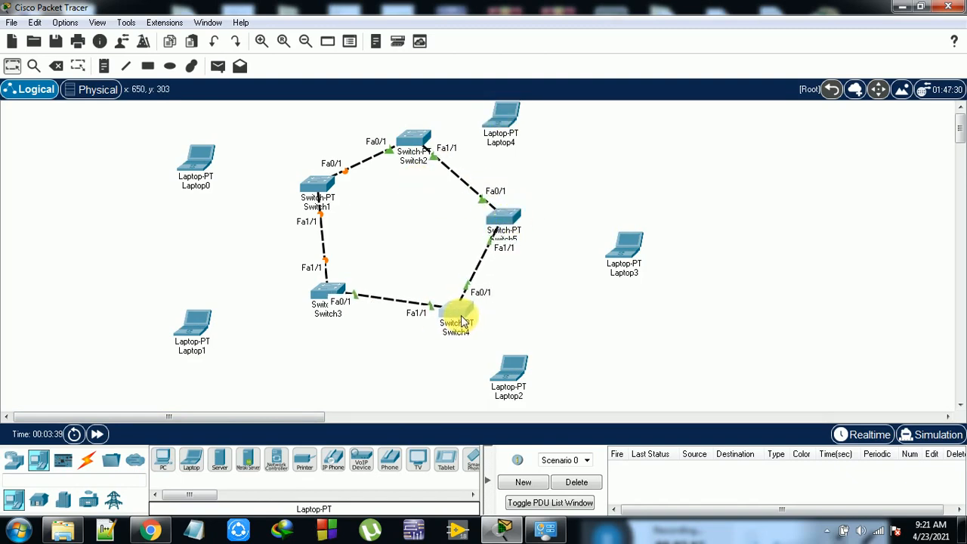
{"action": "left_click", "coordinate": [333, 305]}
{"action": "left_click", "coordinate": [327, 174]}
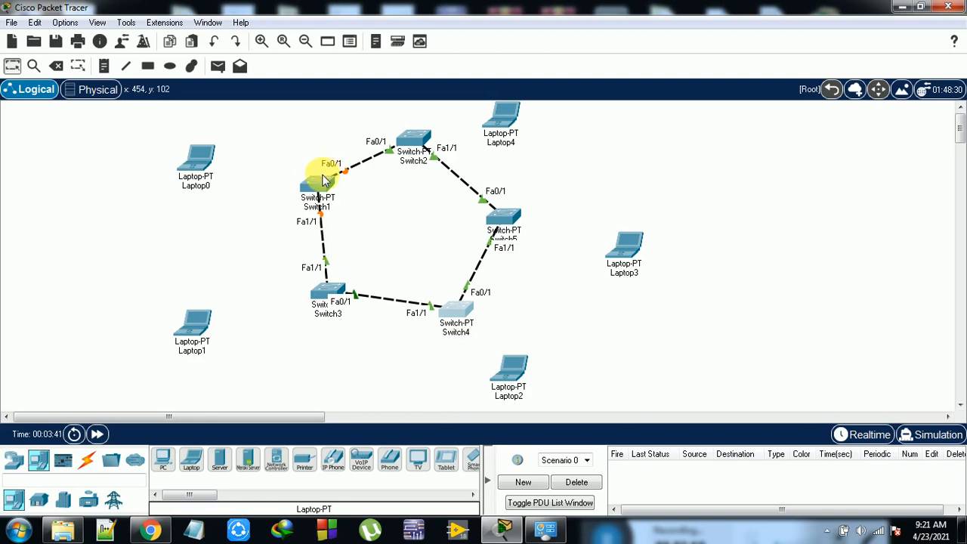
{"action": "left_click_drag", "start_coordinate": [323, 180], "coordinate": [315, 179]}
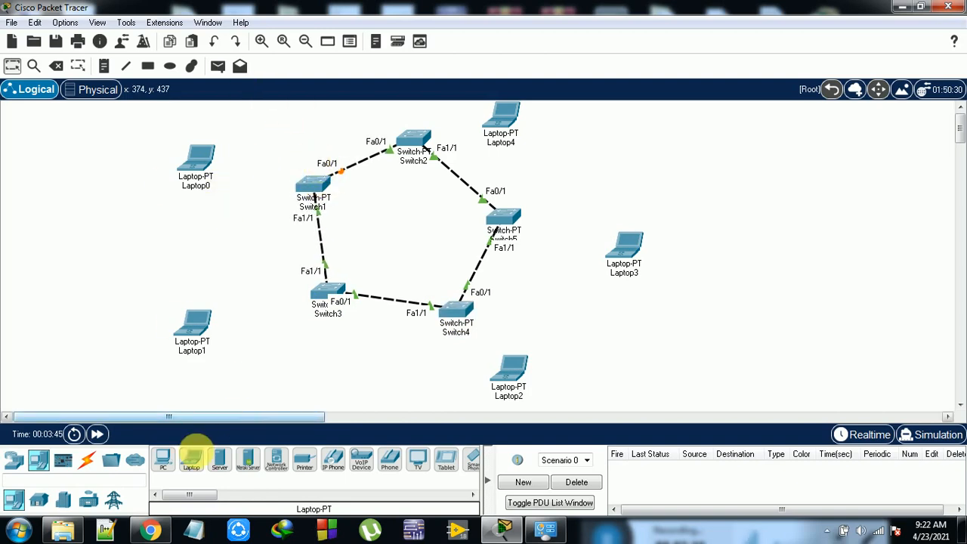
Step: Connect Switch1 to Laptop0 and Switch3 to Laptop1 using the automatically chosen connection type
{"action": "left_click", "coordinate": [88, 460]}
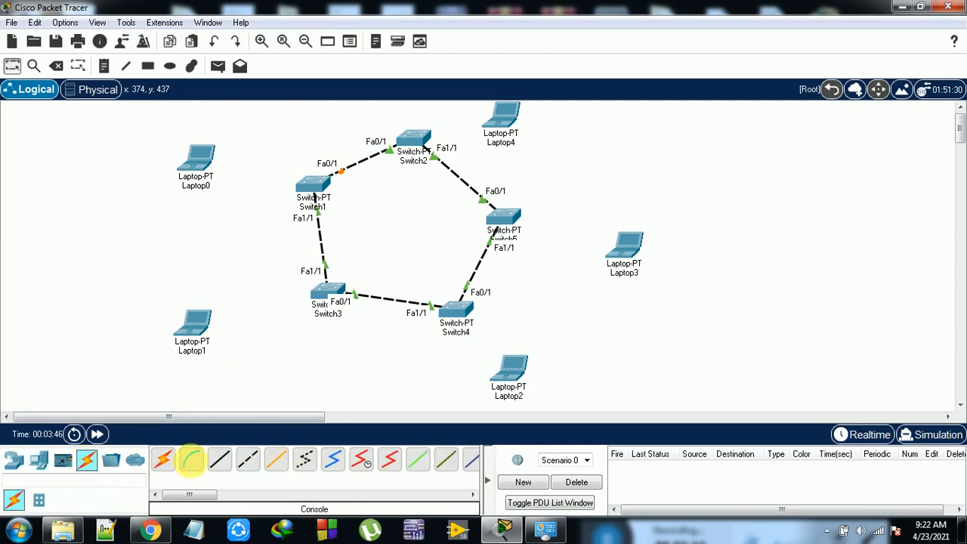
{"action": "left_click", "coordinate": [163, 460]}
{"action": "left_click", "coordinate": [311, 186]}
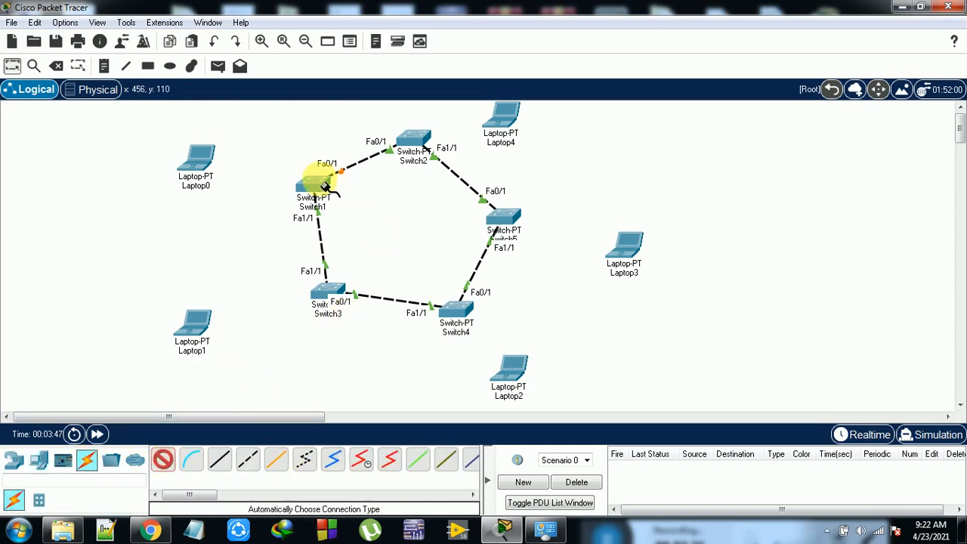
{"action": "left_click", "coordinate": [215, 182]}
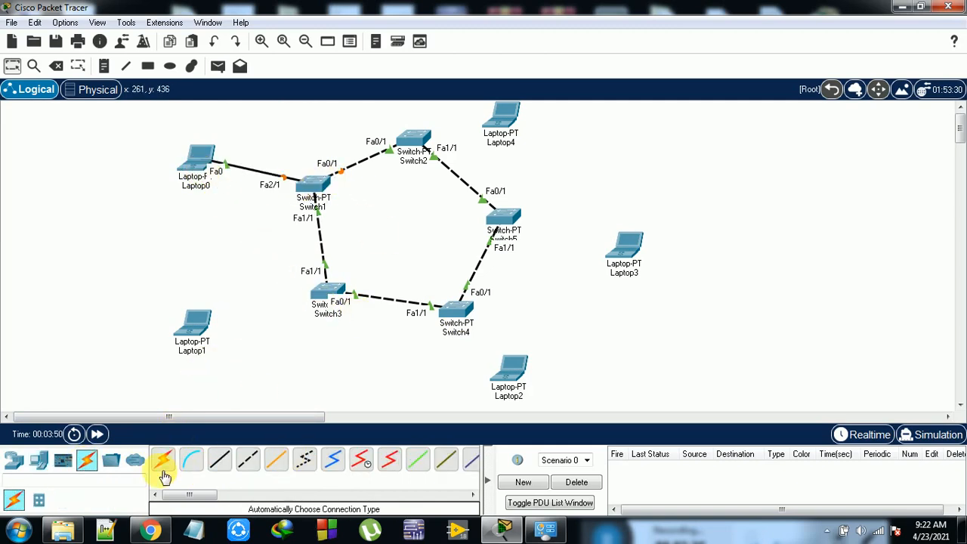
{"action": "left_click", "coordinate": [168, 459]}
{"action": "left_click", "coordinate": [324, 295]}
{"action": "left_click", "coordinate": [204, 329]}
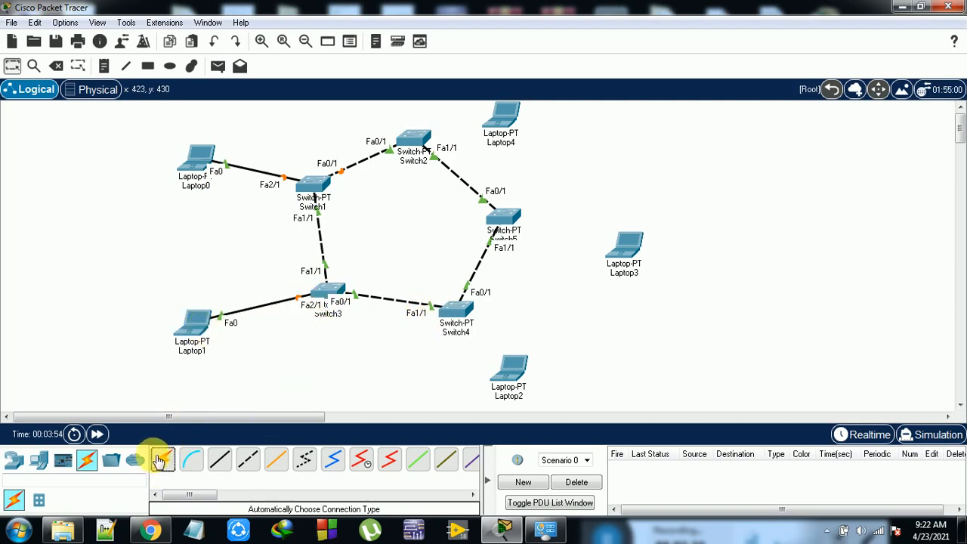
Step: Connect Switch4 to Laptop2 and Switch5 to Laptop3 using the automatically chosen connection type
{"action": "left_click", "coordinate": [457, 308]}
{"action": "left_click", "coordinate": [500, 370]}
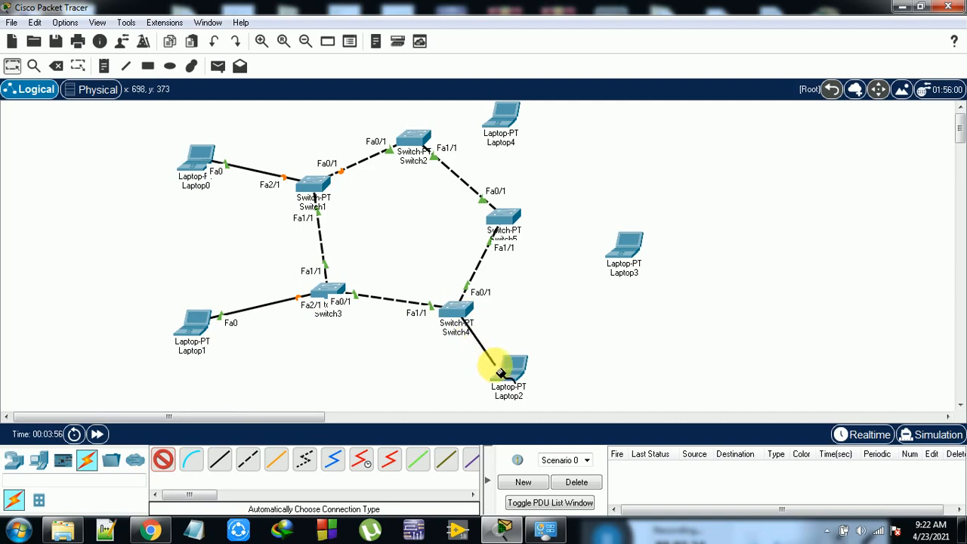
{"action": "left_click", "coordinate": [168, 458]}
{"action": "left_click", "coordinate": [459, 309]}
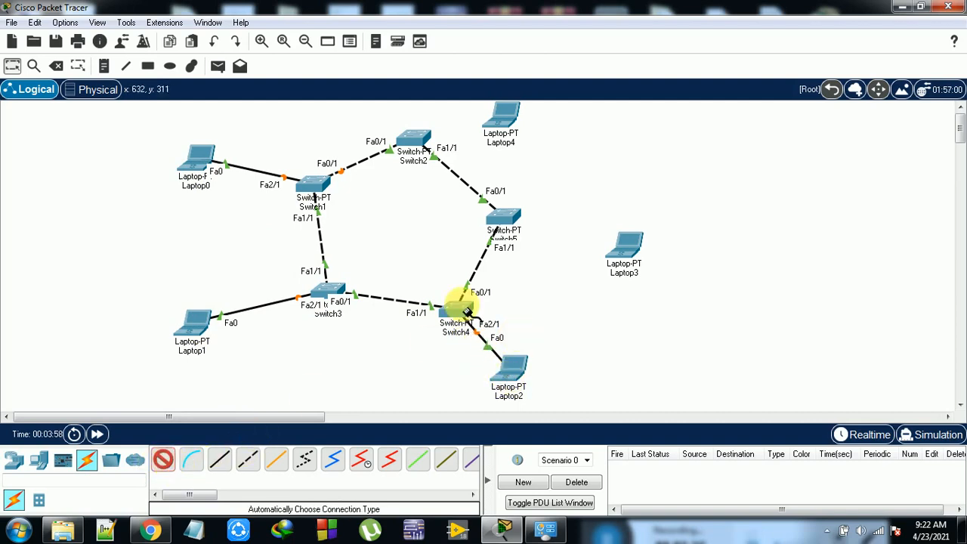
{"action": "left_click", "coordinate": [520, 231]}
{"action": "left_click", "coordinate": [624, 250]}
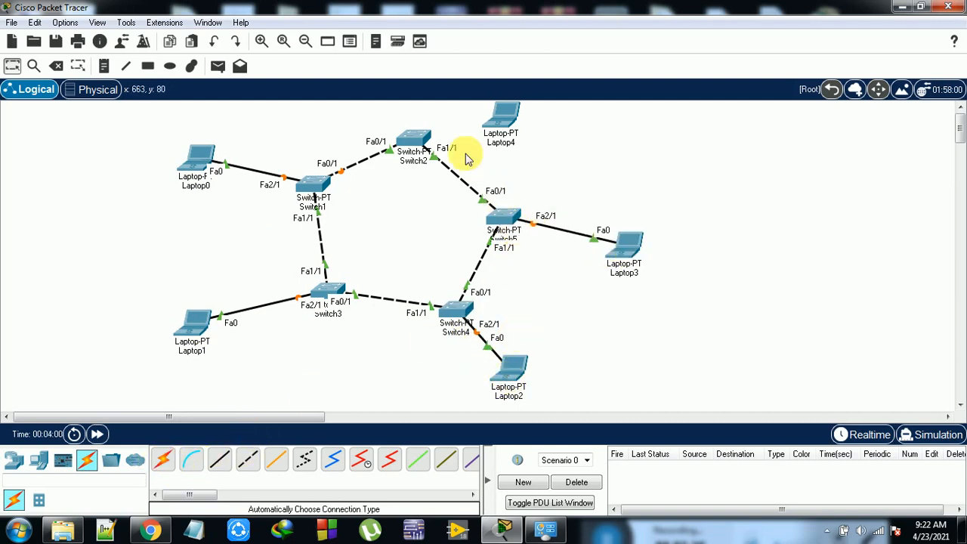
Step: Connect Switch2 to Laptop4 using the automatically chosen connection type
{"action": "left_click", "coordinate": [167, 459]}
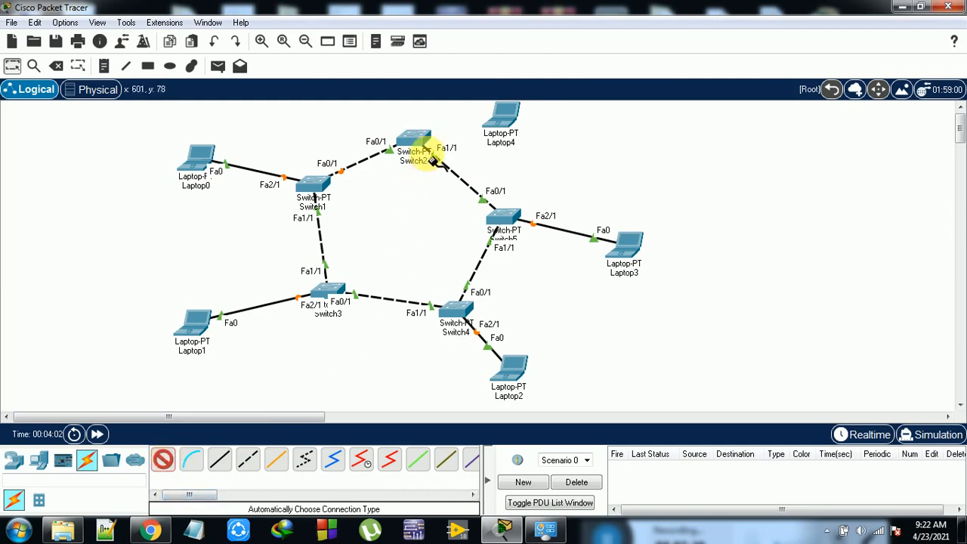
{"action": "left_click", "coordinate": [456, 143]}
{"action": "left_click", "coordinate": [501, 118]}
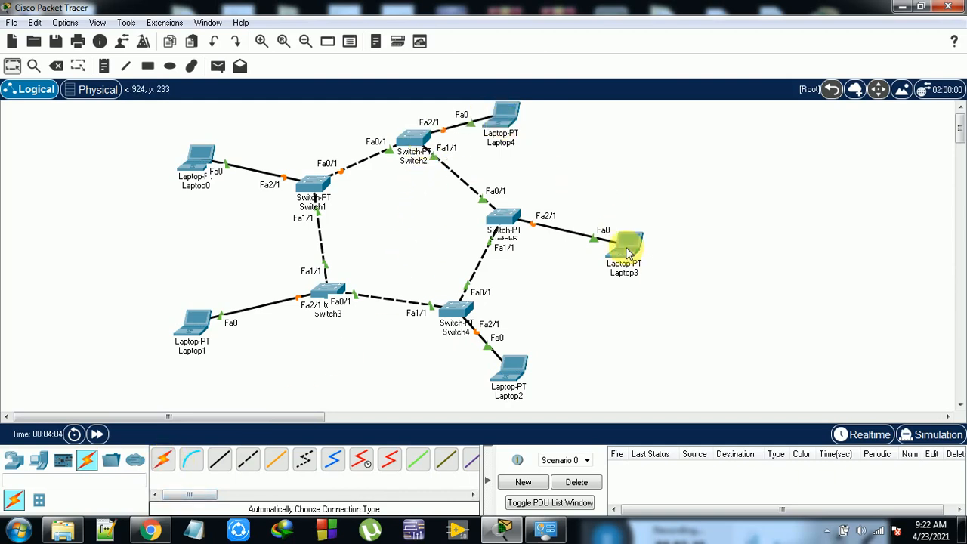
Step: Set Laptop0's static IPv4 address to 192.168.1.10 with subnet mask 255.255.255.0
{"action": "double_click", "coordinate": [187, 171]}
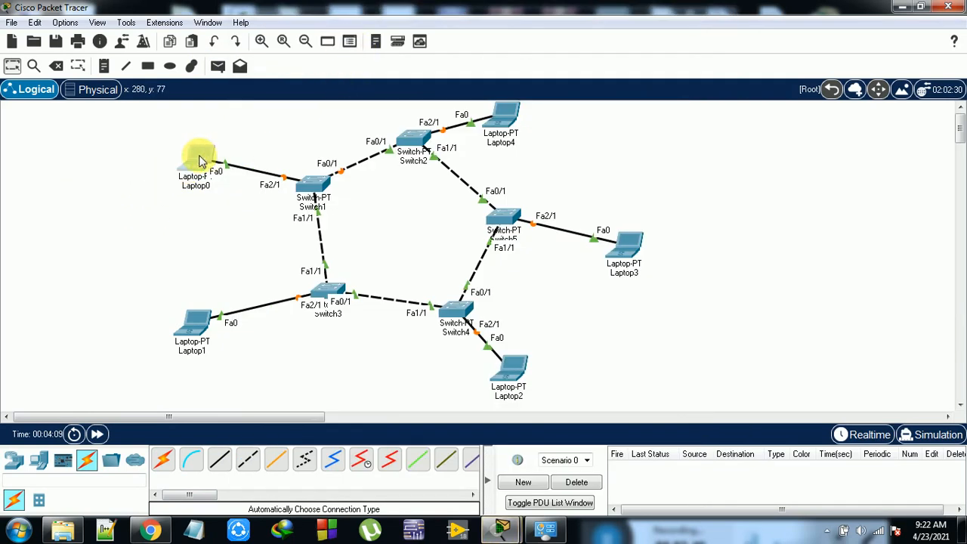
{"action": "left_click", "coordinate": [201, 161]}
{"action": "left_click", "coordinate": [348, 44]}
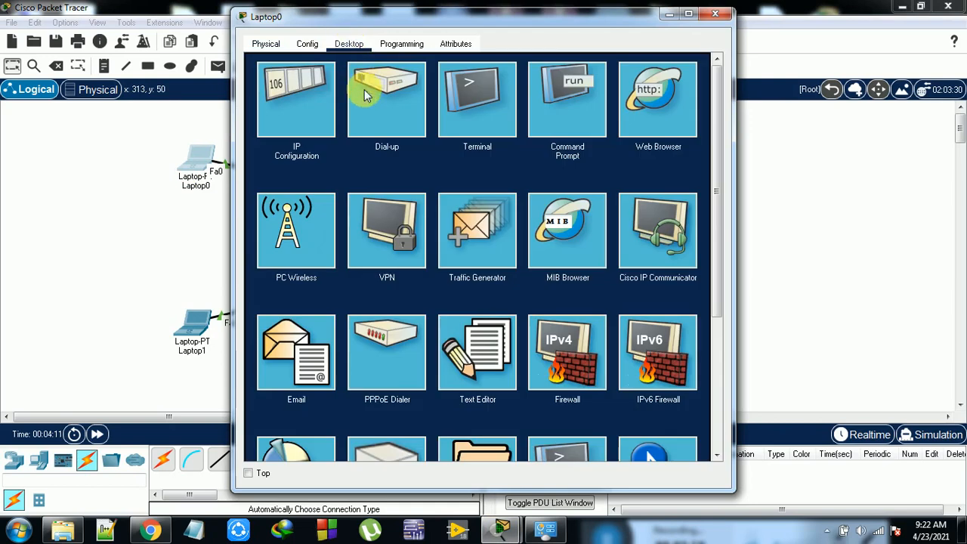
{"action": "left_click", "coordinate": [284, 83]}
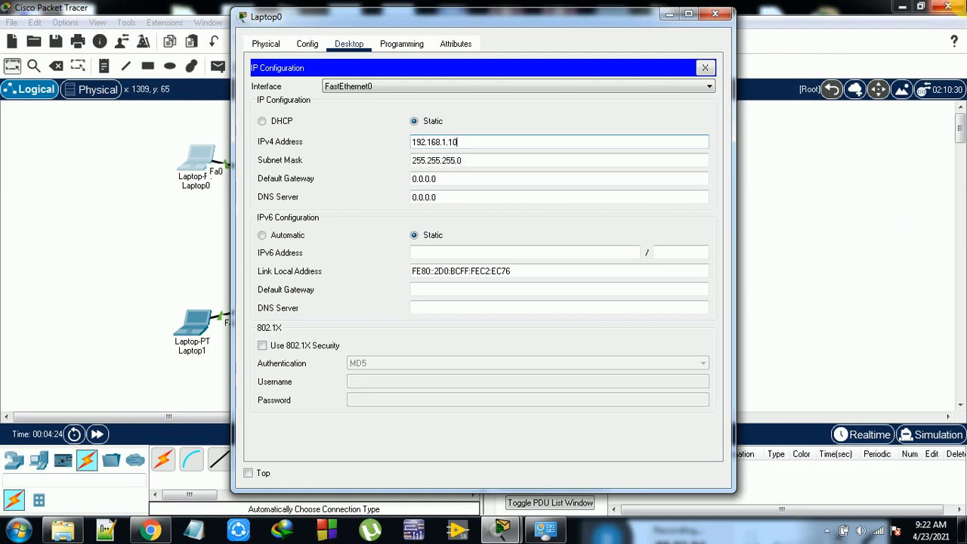
{"action": "left_click", "coordinate": [715, 14]}
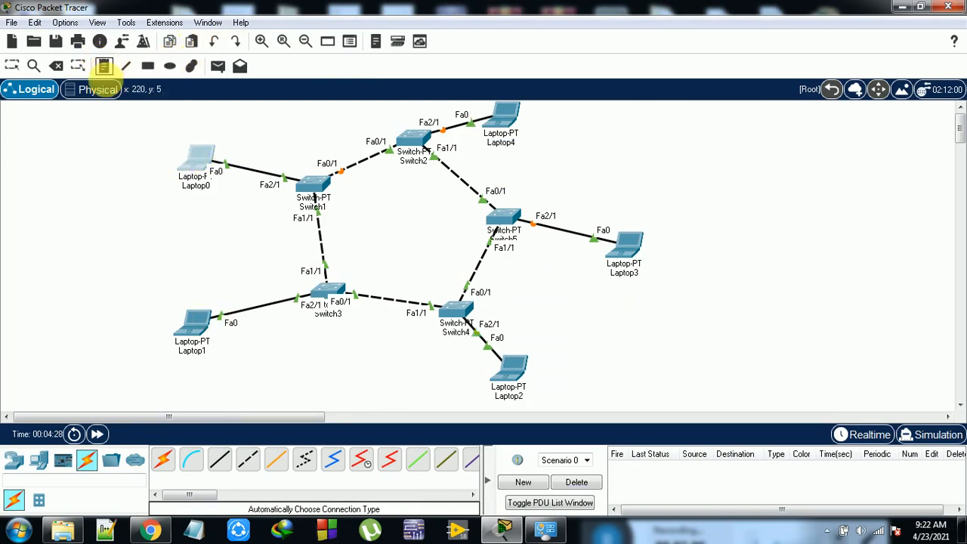
Step: Add a text note reading 192.168.1.10 beside Laptop0
{"action": "left_click", "coordinate": [103, 66]}
{"action": "left_click", "coordinate": [100, 175]}
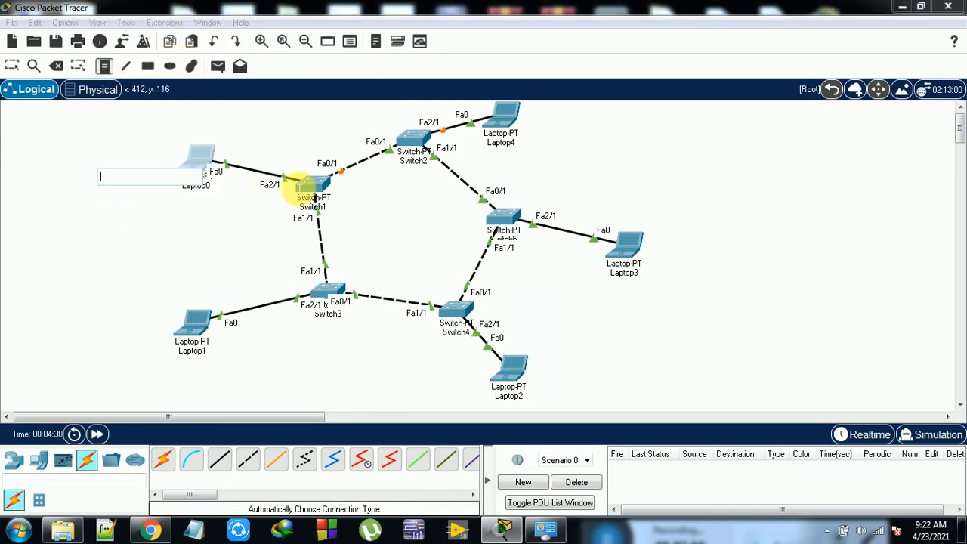
{"action": "type", "text": "192"}
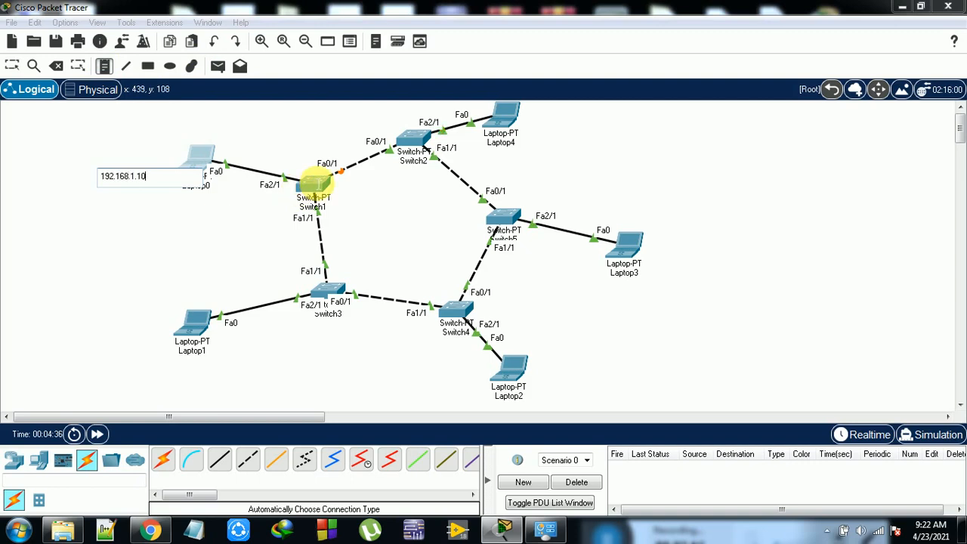
{"action": "type", "text": ".168.1.10"}
{"action": "left_click", "coordinate": [140, 244]}
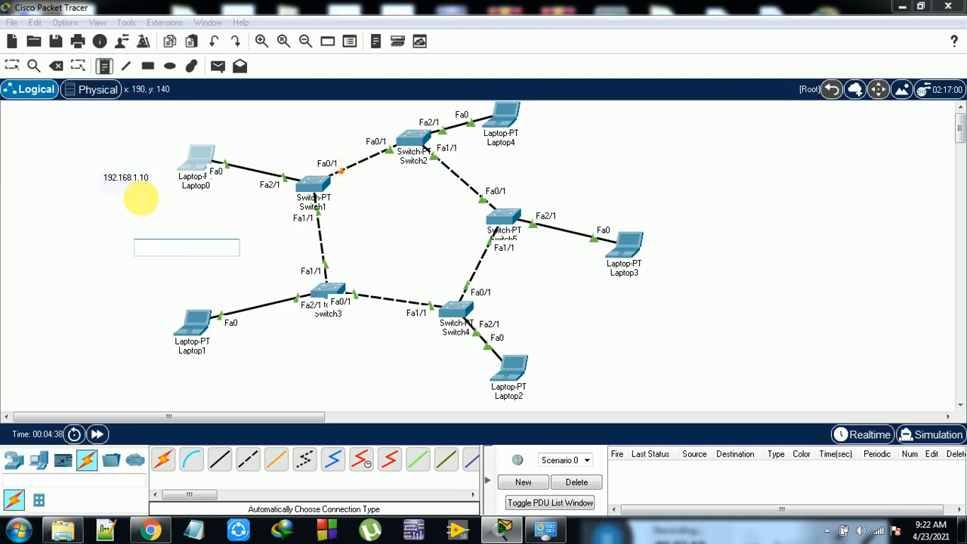
{"action": "left_click", "coordinate": [121, 180]}
{"action": "left_click", "coordinate": [94, 170]}
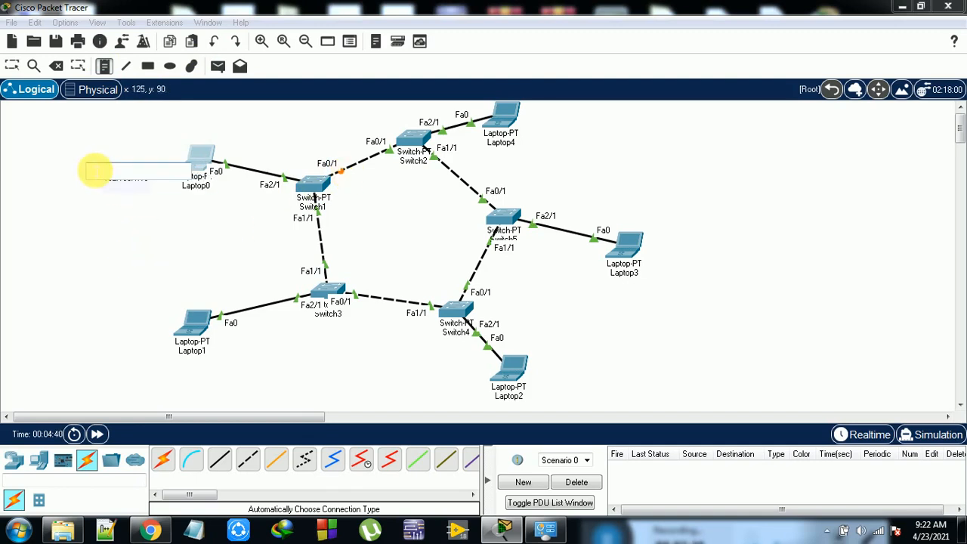
{"action": "key", "text": "Escape"}
Step: Copy the 192.168.1.10 note beside Laptop1, Laptop2, Laptop3 and Laptop4, and empty the surplus copy above Laptop0's note
{"action": "left_click", "coordinate": [119, 182]}
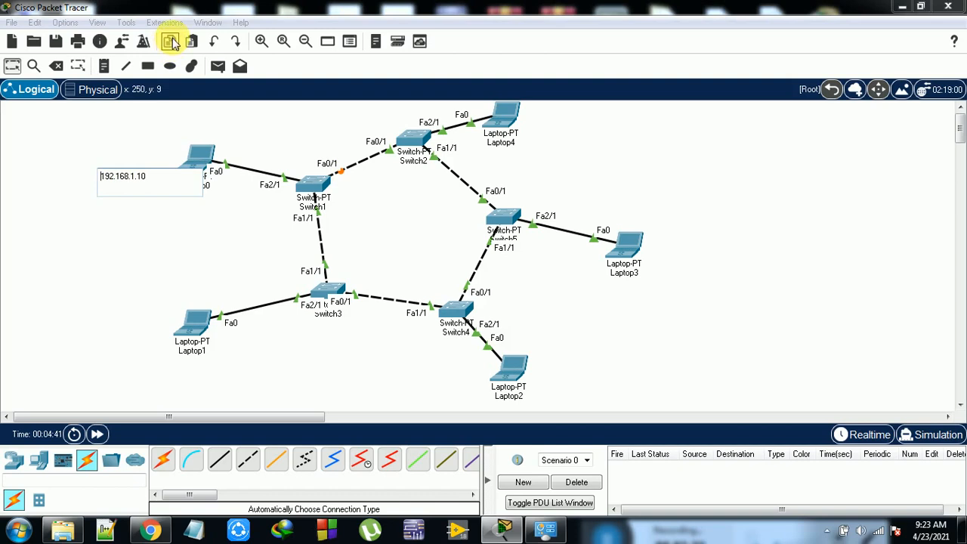
{"action": "left_click", "coordinate": [172, 43]}
{"action": "left_click", "coordinate": [194, 43]}
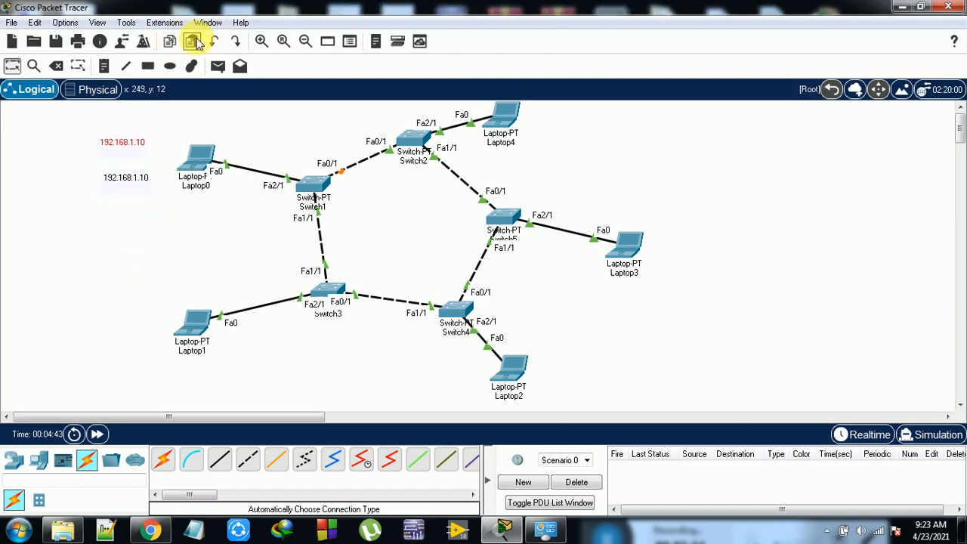
{"action": "left_click_drag", "start_coordinate": [126, 149], "coordinate": [126, 349]}
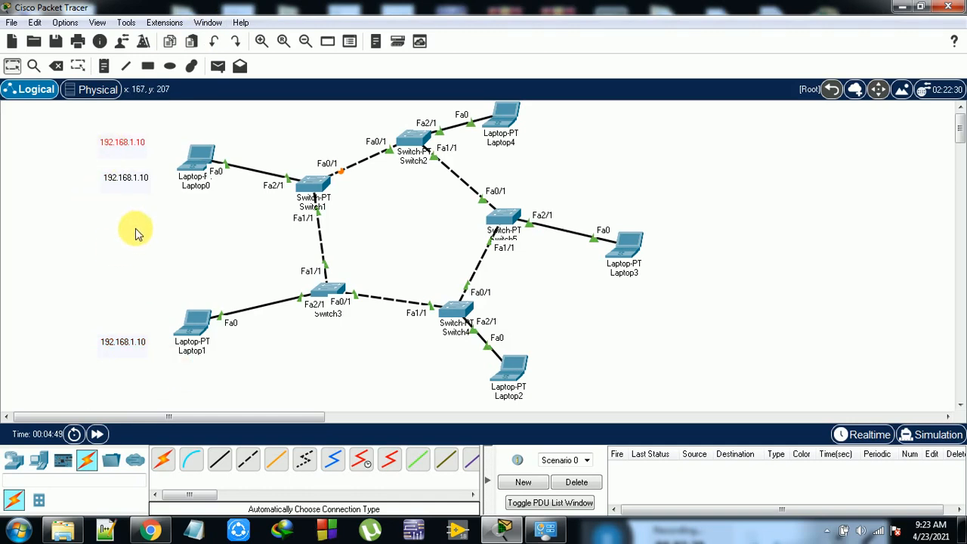
{"action": "left_click_drag", "start_coordinate": [140, 143], "coordinate": [570, 371]}
{"action": "left_click_drag", "start_coordinate": [124, 141], "coordinate": [703, 250]}
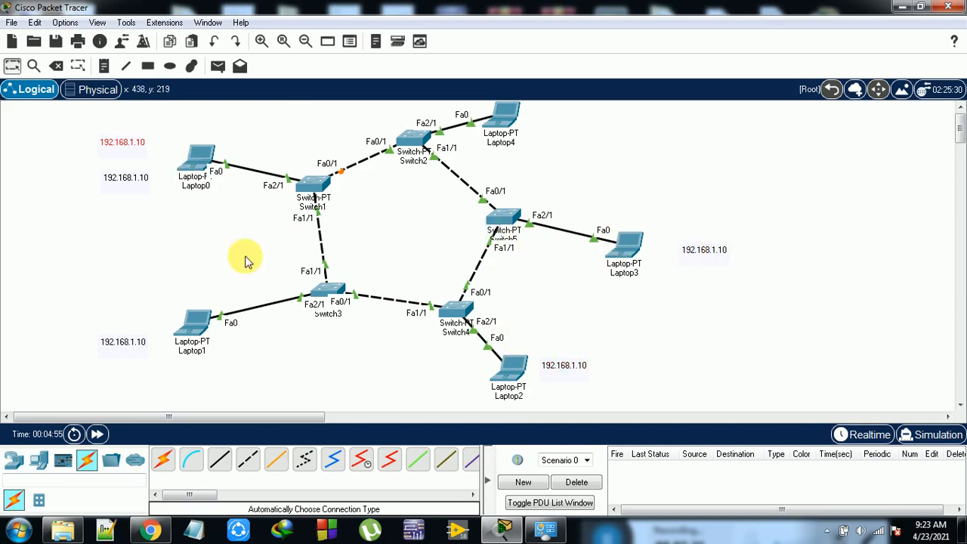
{"action": "left_click_drag", "start_coordinate": [129, 144], "coordinate": [556, 136]}
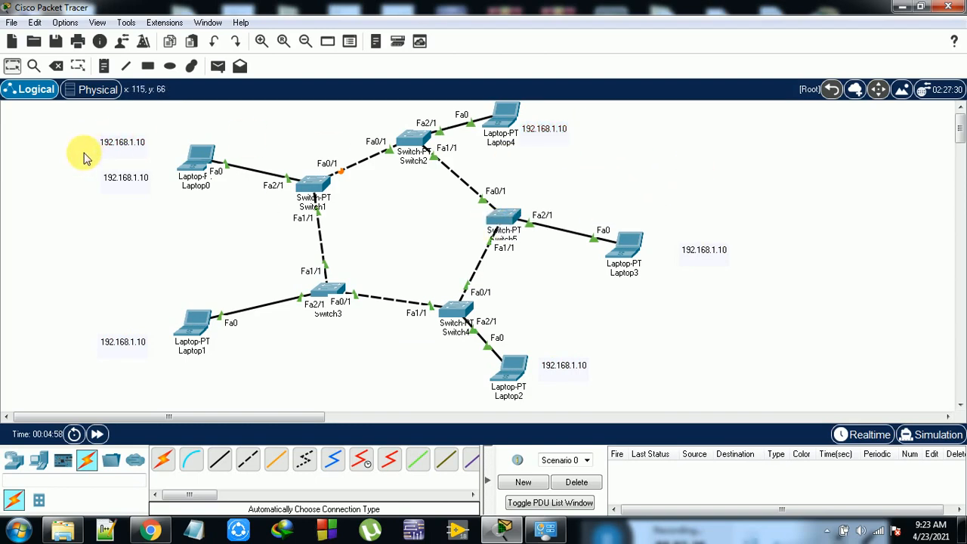
{"action": "left_click", "coordinate": [123, 144]}
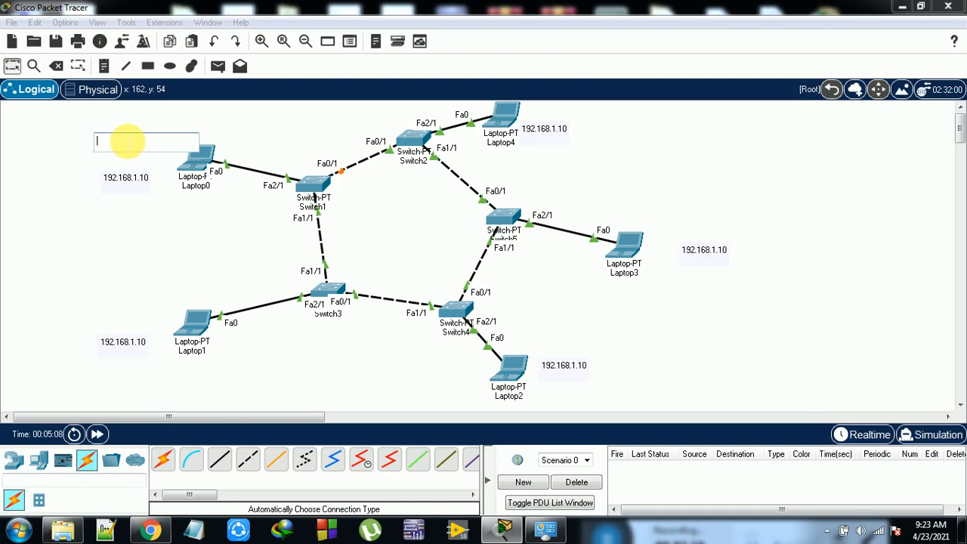
{"action": "key", "text": "Return"}
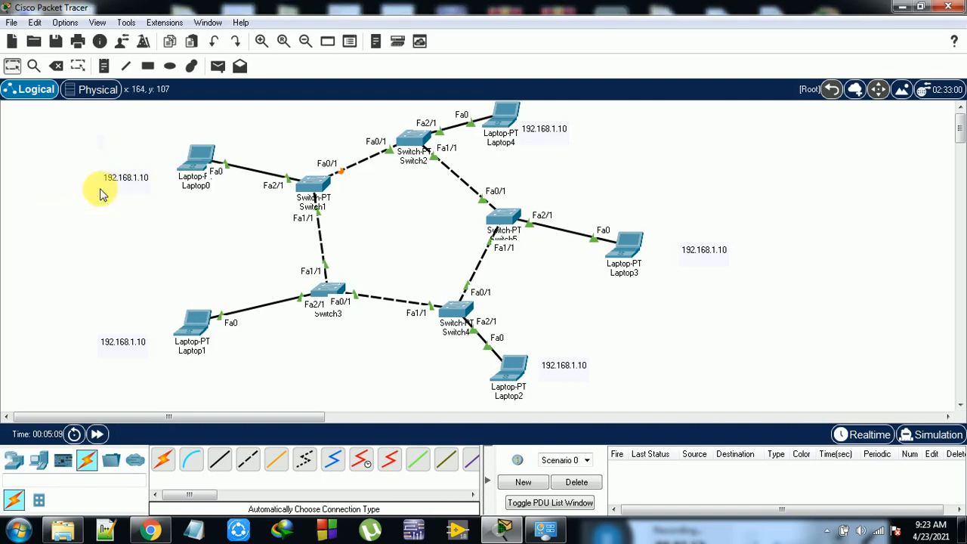
Step: Change the address note beside Laptop1 to 192.168.1.20
{"action": "left_click", "coordinate": [141, 344]}
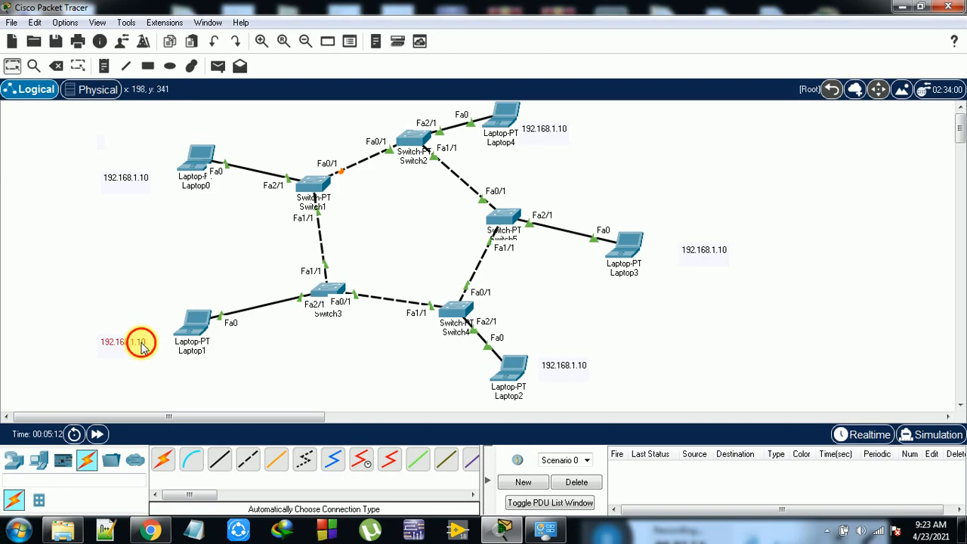
{"action": "double_click", "coordinate": [141, 344]}
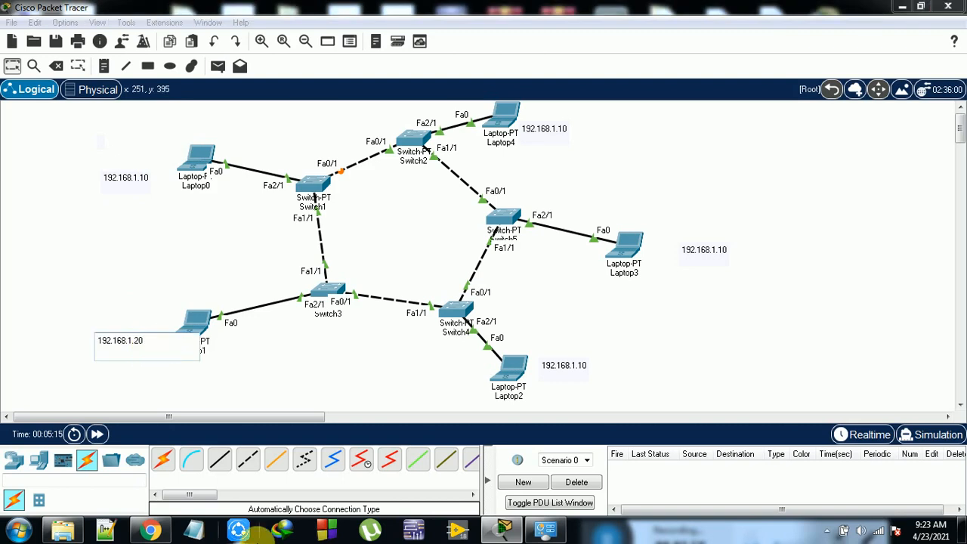
{"action": "left_click", "coordinate": [377, 342]}
Step: Change the address notes beside Laptop2 and Laptop3 to 192.168.1.30 and 192.168.1.40
{"action": "left_click", "coordinate": [585, 366]}
{"action": "left_click", "coordinate": [587, 368]}
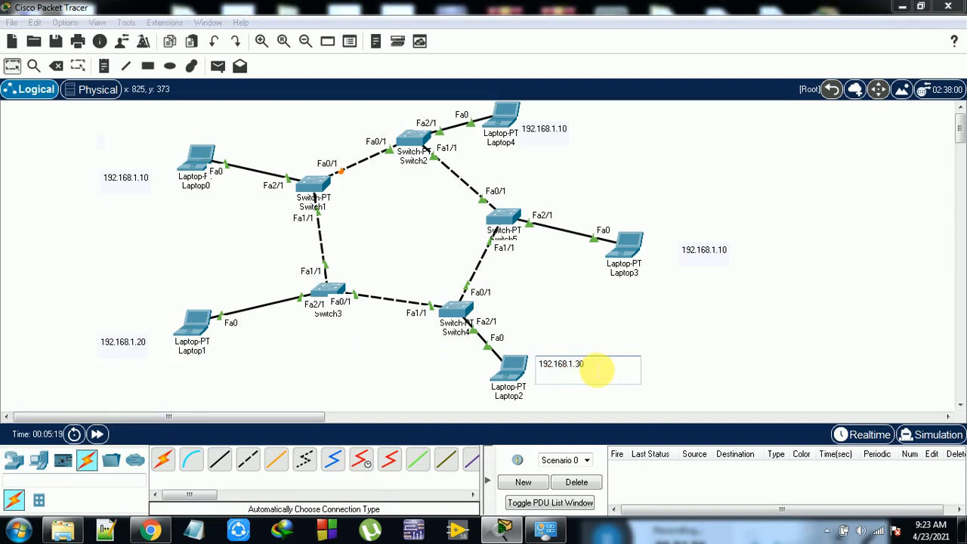
{"action": "left_click", "coordinate": [684, 337]}
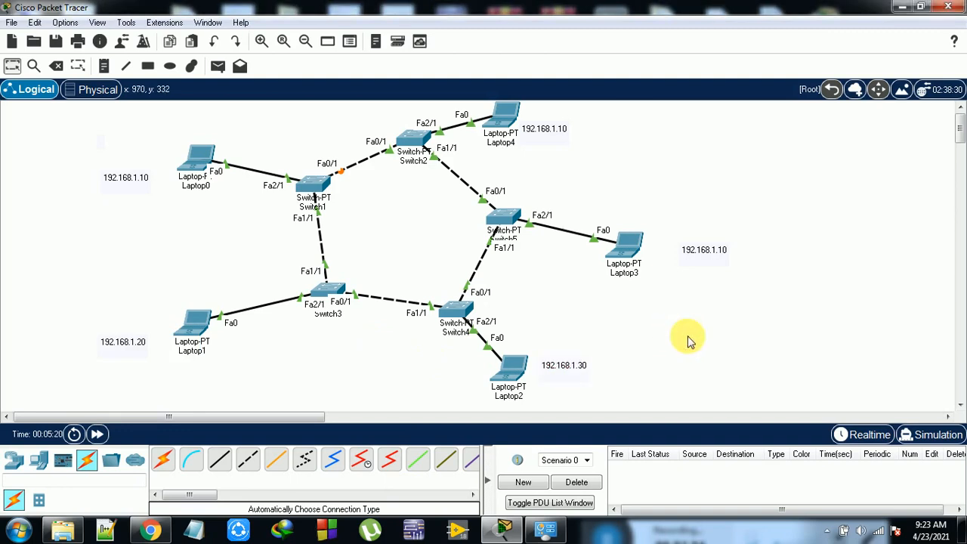
{"action": "double_click", "coordinate": [722, 254]}
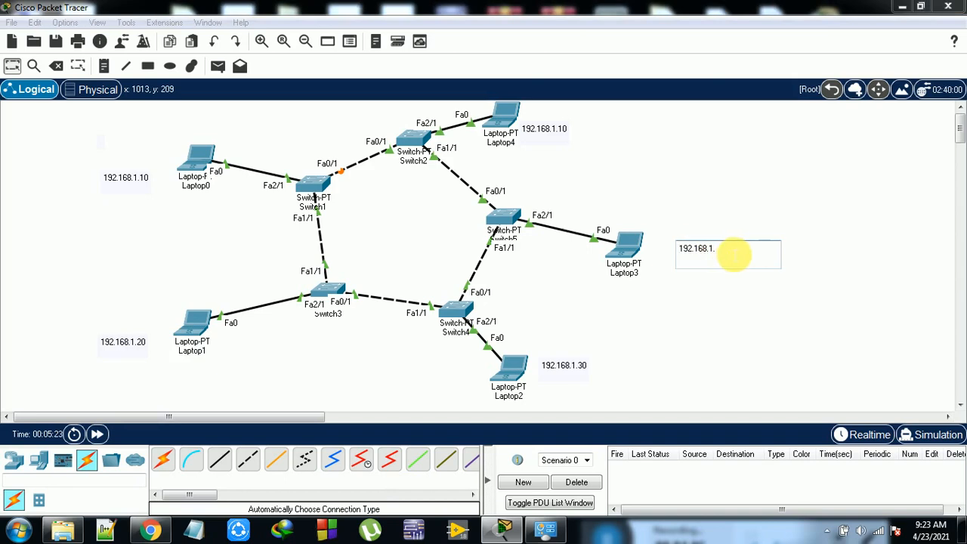
{"action": "left_click", "coordinate": [734, 197]}
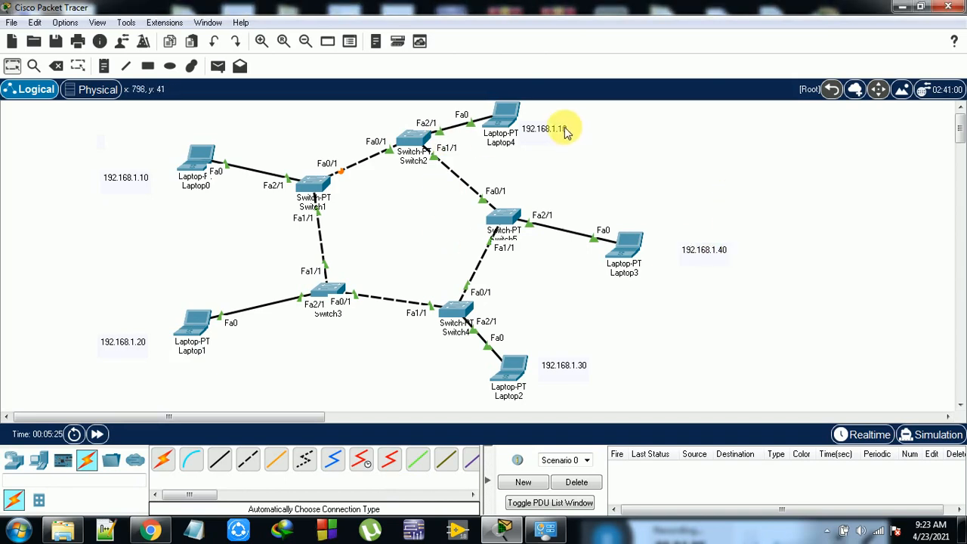
Step: Change the address note beside Laptop4 to 192.168.1.50
{"action": "double_click", "coordinate": [585, 133]}
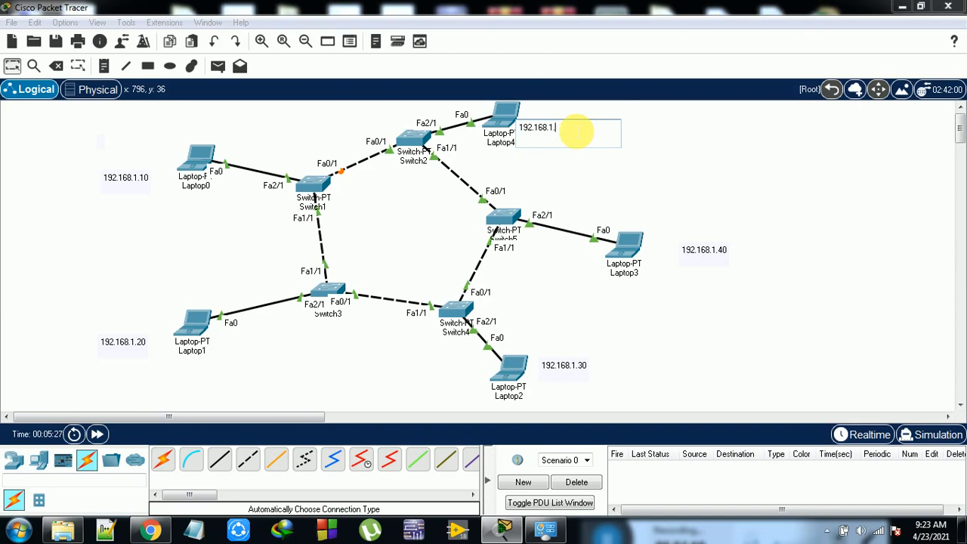
{"action": "left_click", "coordinate": [743, 165]}
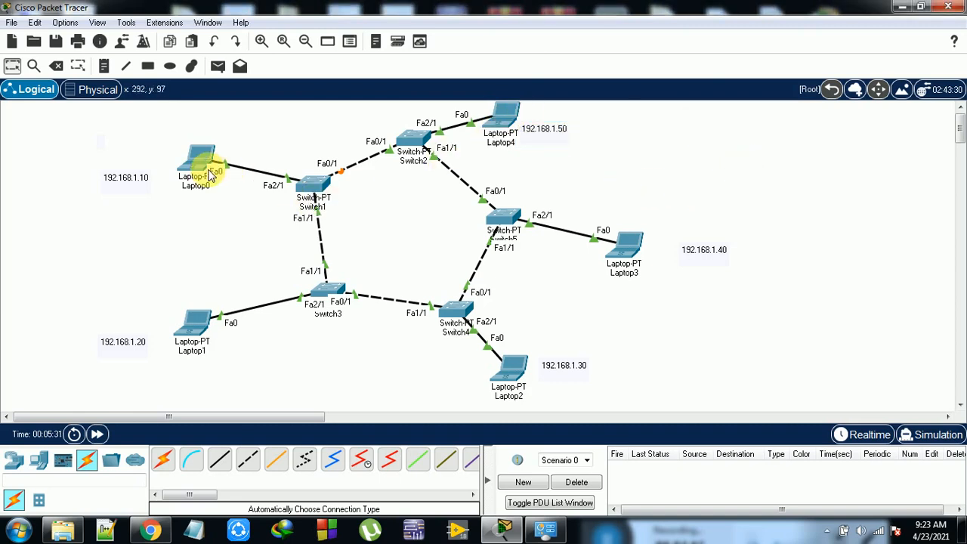
Step: Assign Laptop1 the static IPv4 address 192.168.1.20 with subnet mask 255.255.255.0 and close its window
{"action": "left_click", "coordinate": [203, 319]}
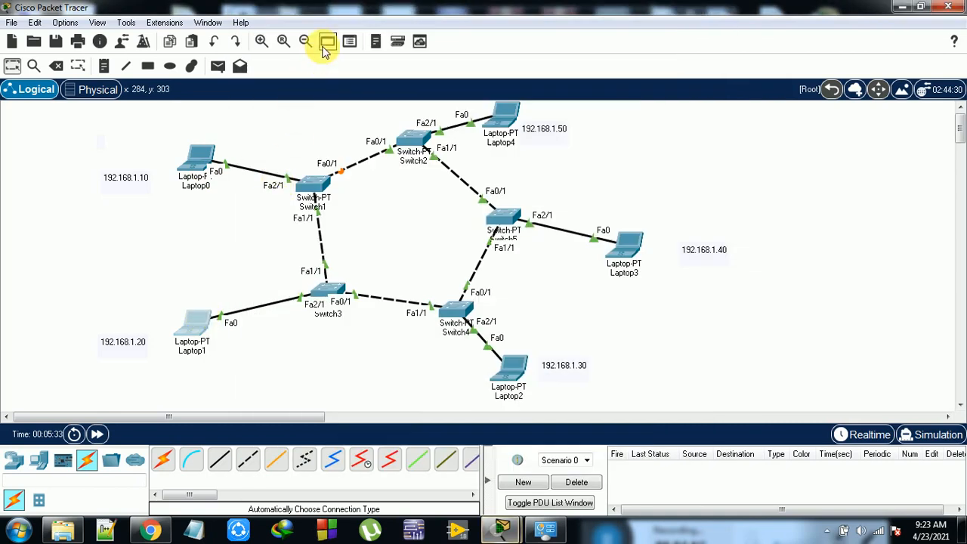
{"action": "left_click", "coordinate": [194, 327]}
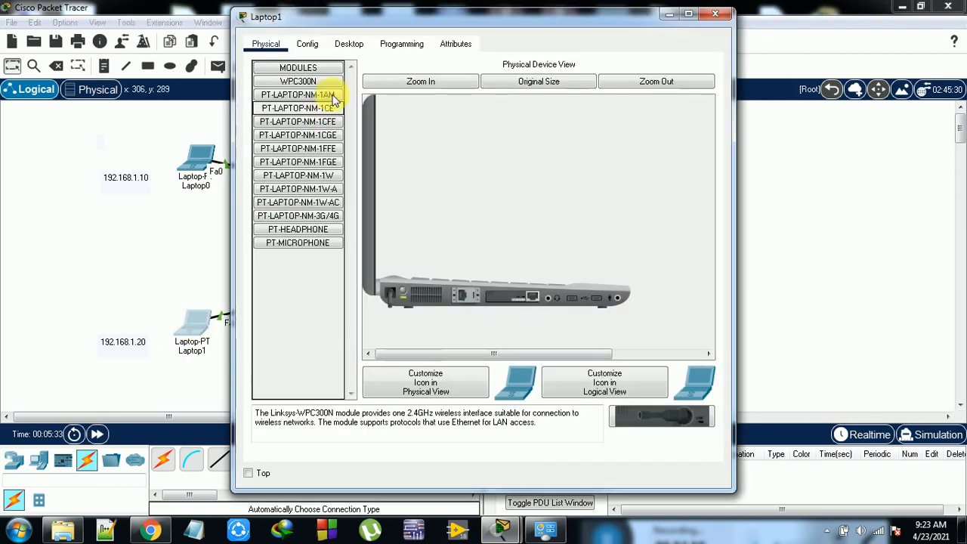
{"action": "left_click", "coordinate": [306, 44]}
{"action": "left_click", "coordinate": [349, 44]}
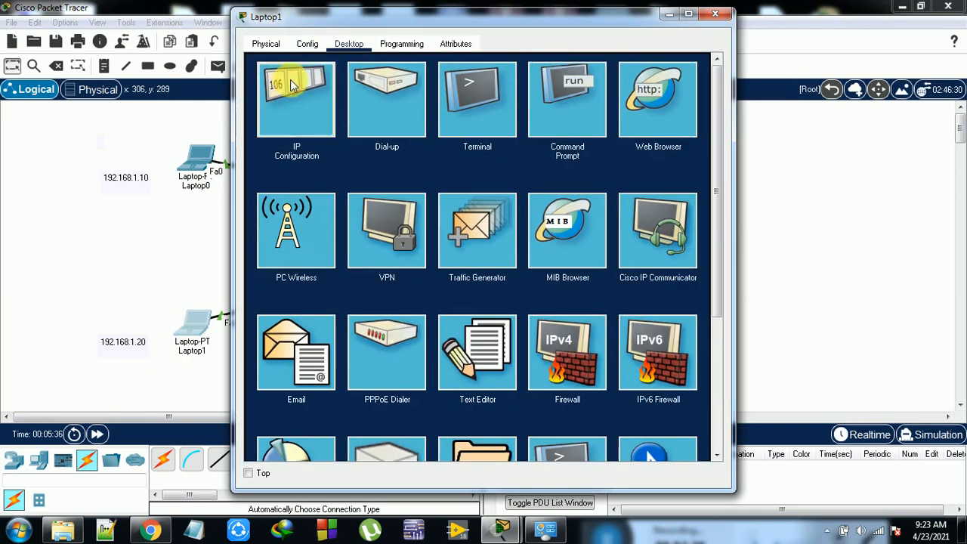
{"action": "left_click", "coordinate": [302, 94]}
{"action": "left_click", "coordinate": [433, 143]}
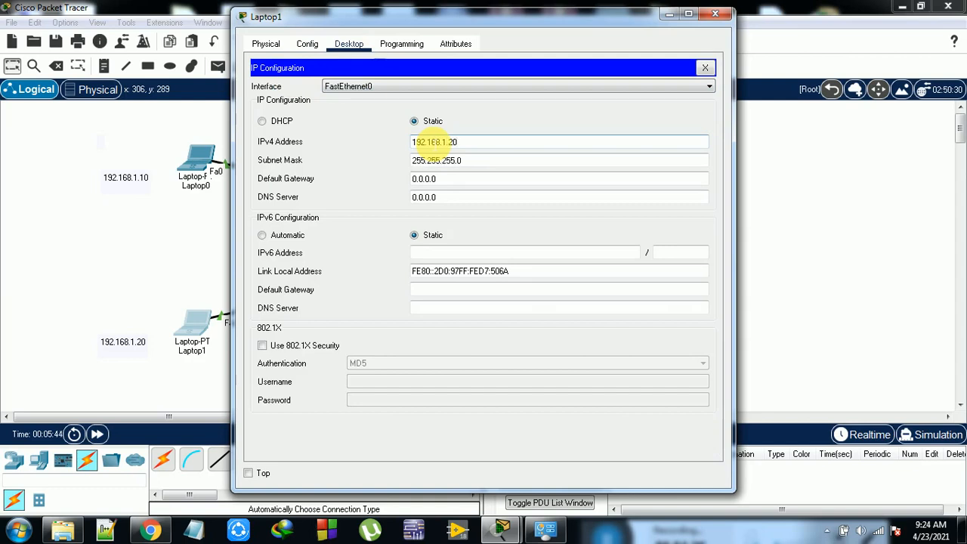
{"action": "left_click", "coordinate": [715, 14]}
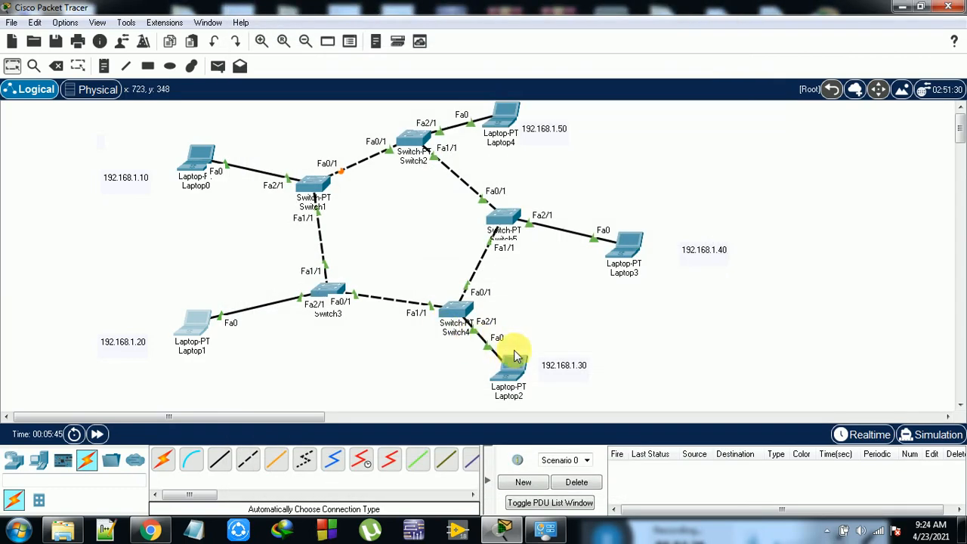
Step: Assign Laptop2 the static IPv4 address 192.168.1.30 and close its window
{"action": "left_click", "coordinate": [507, 384]}
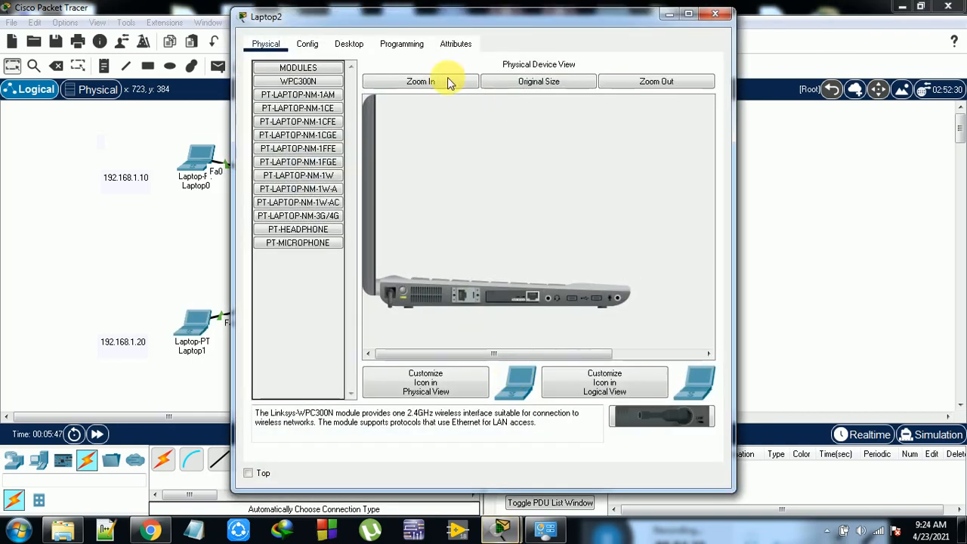
{"action": "left_click", "coordinate": [349, 46]}
{"action": "left_click", "coordinate": [307, 102]}
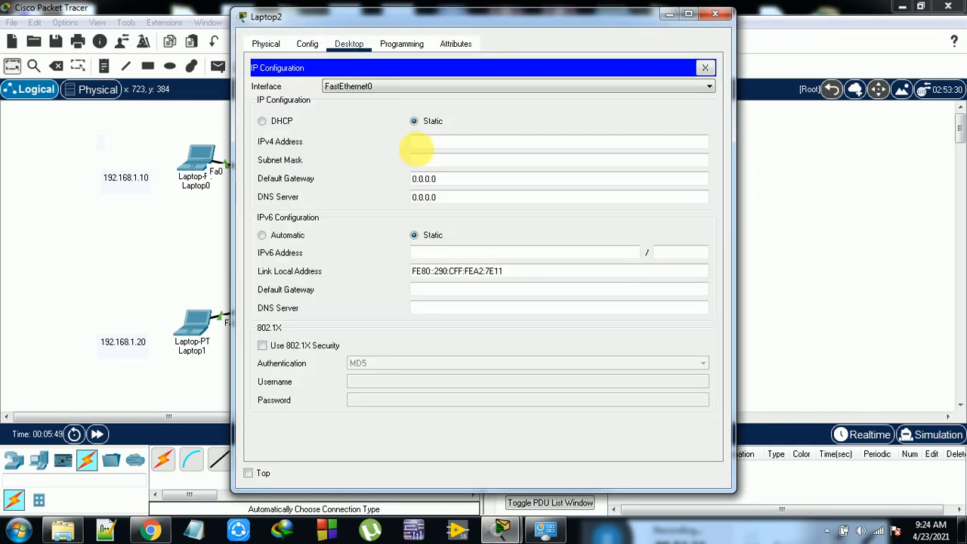
{"action": "left_click", "coordinate": [423, 142]}
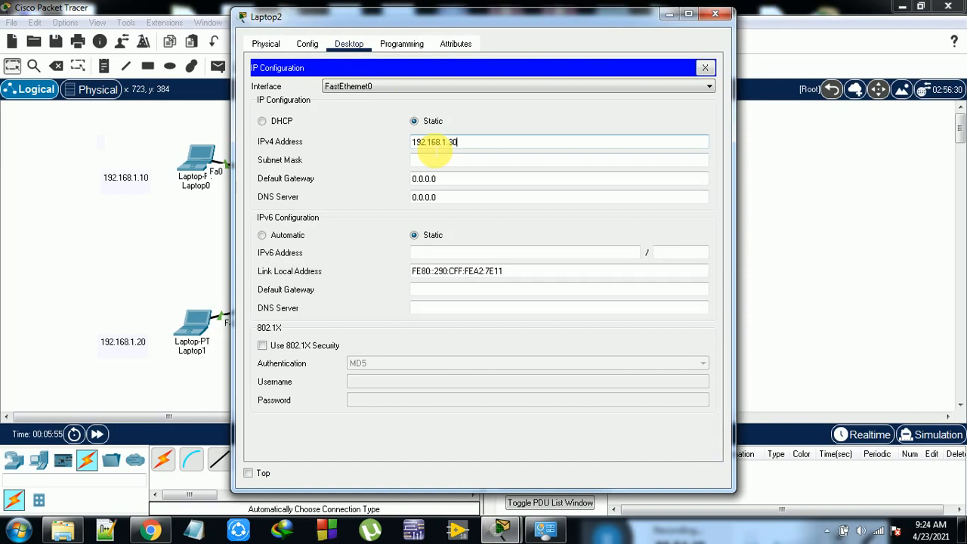
{"action": "left_click", "coordinate": [715, 13]}
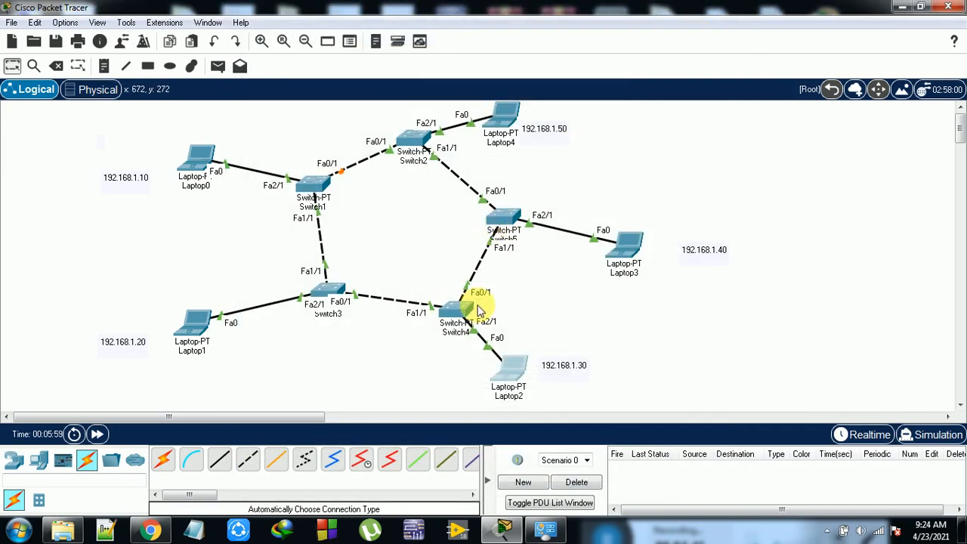
Step: Assign Laptop3 the static IPv4 address 192.168.1.40 with subnet mask 255.255.255.0 and close its window
{"action": "left_click", "coordinate": [635, 254]}
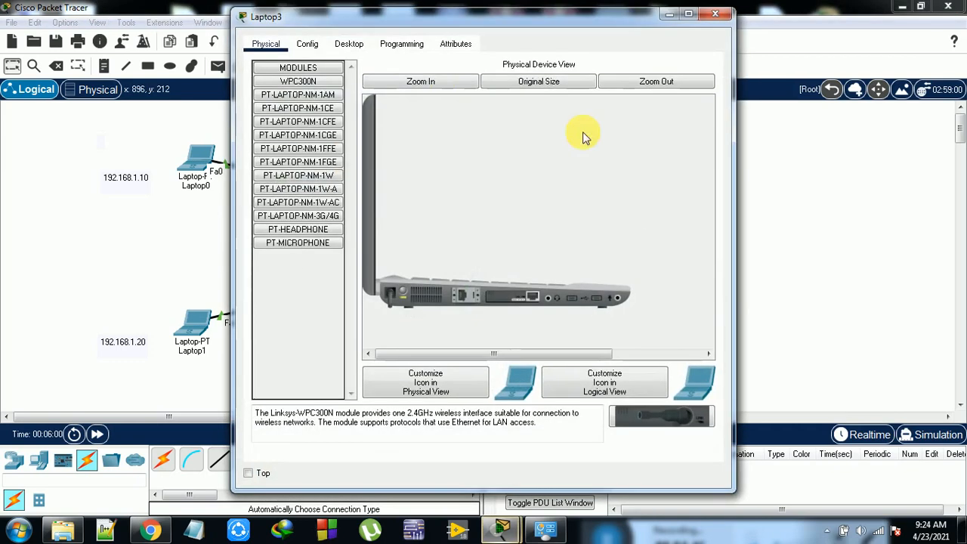
{"action": "left_click", "coordinate": [348, 41]}
{"action": "left_click", "coordinate": [309, 86]}
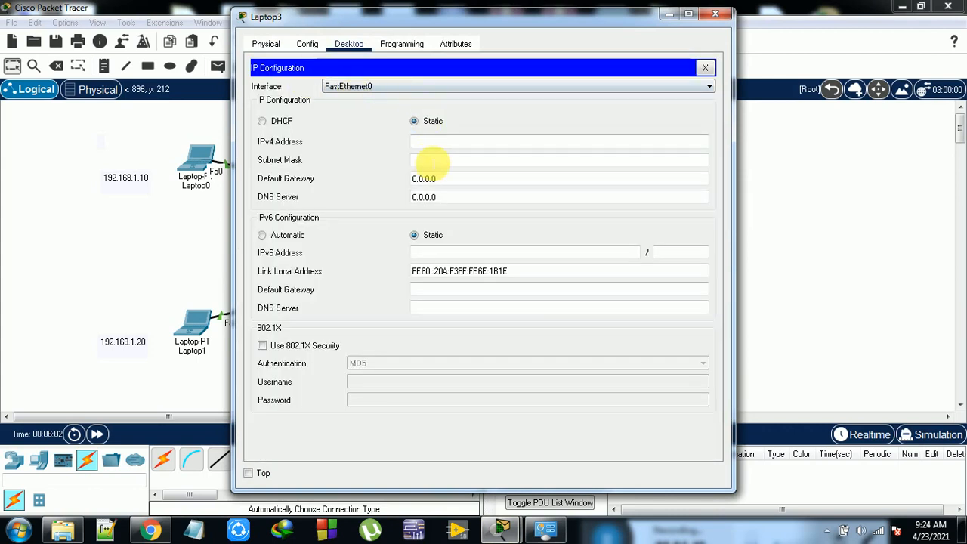
{"action": "left_click", "coordinate": [435, 145]}
{"action": "type", "text": "192"}
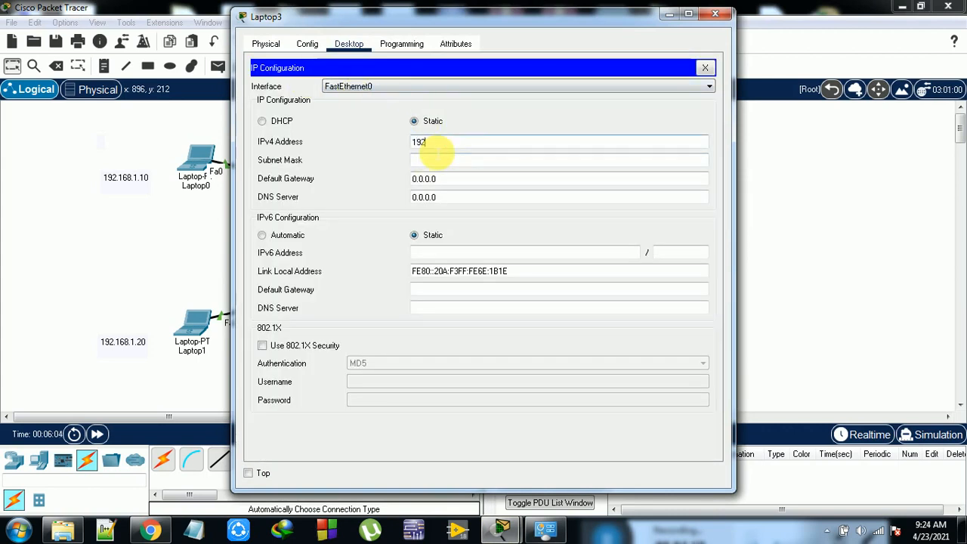
{"action": "type", "text": ".168.1.40"}
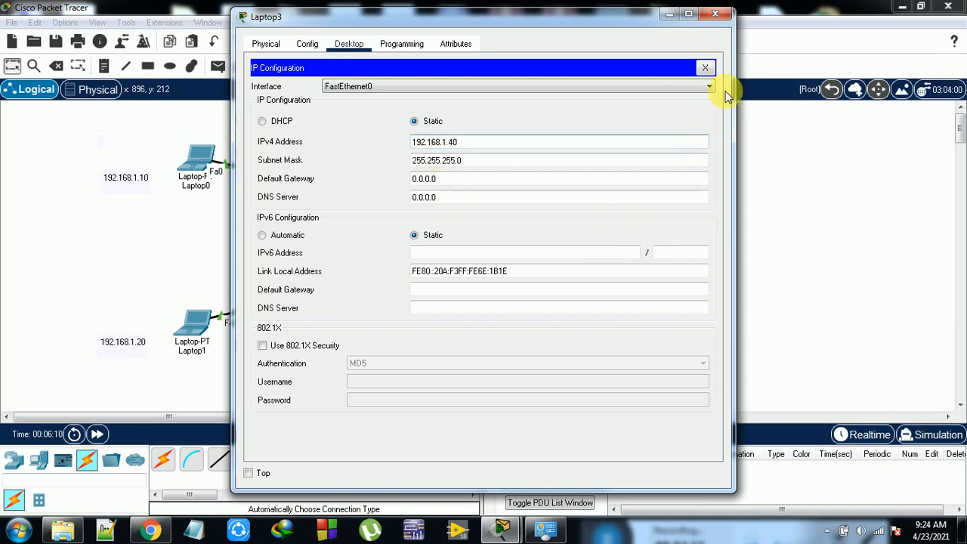
{"action": "left_click", "coordinate": [715, 13]}
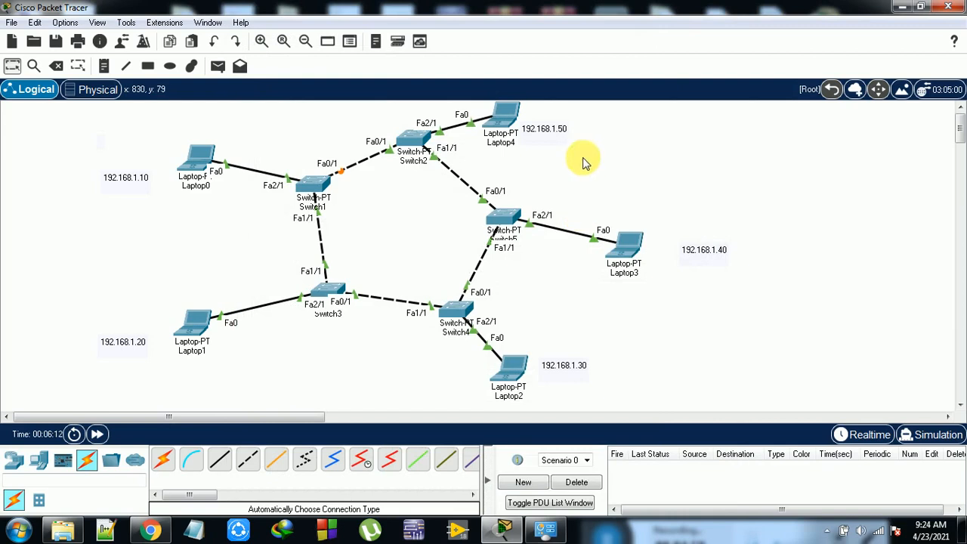
Step: Assign Laptop4 the static IPv4 address 192.168.1.50 with subnet mask 255.255.255.0 and close its window
{"action": "left_click", "coordinate": [517, 119]}
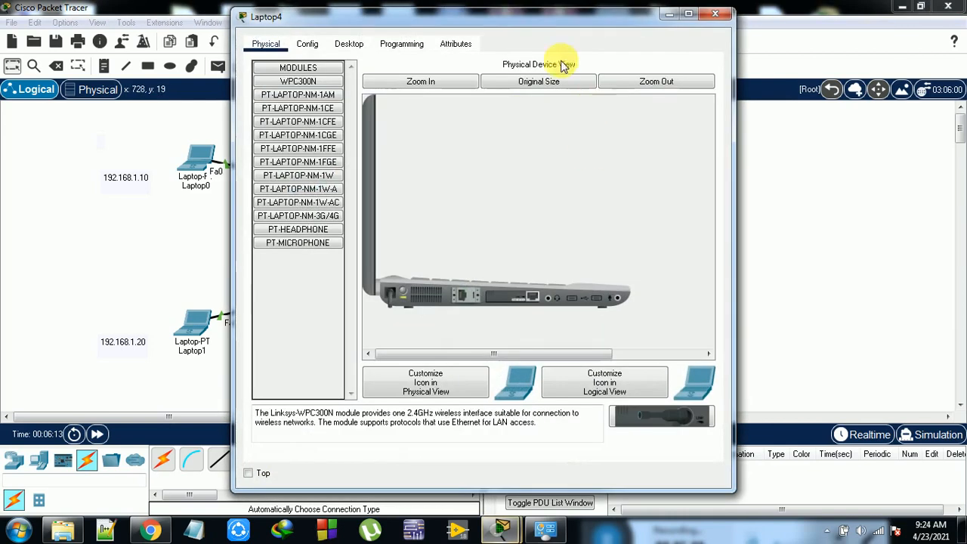
{"action": "left_click", "coordinate": [348, 45]}
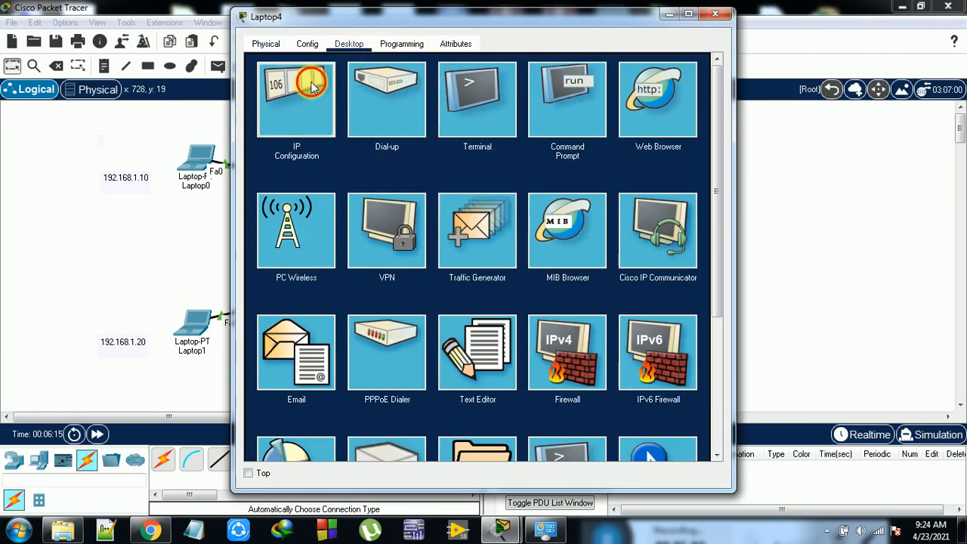
{"action": "left_click", "coordinate": [296, 100]}
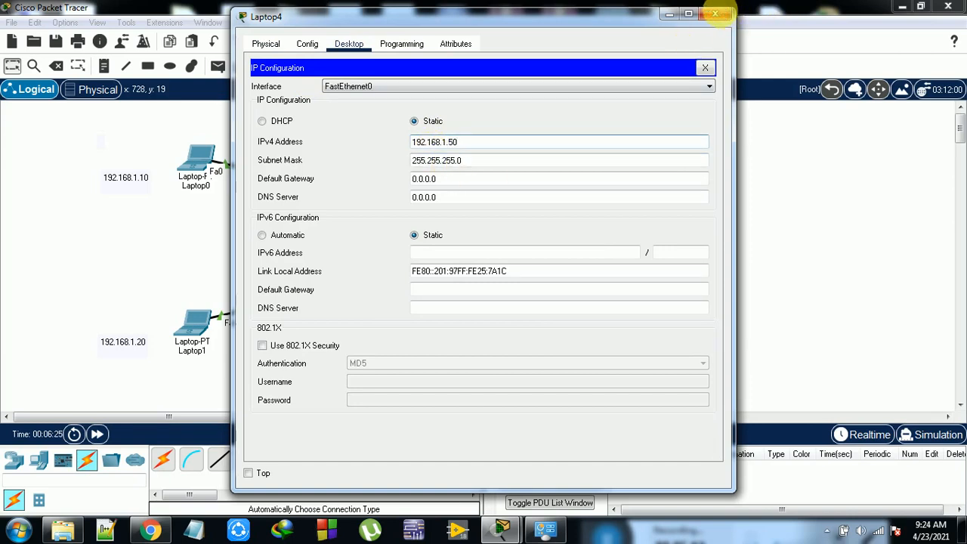
{"action": "left_click", "coordinate": [715, 14]}
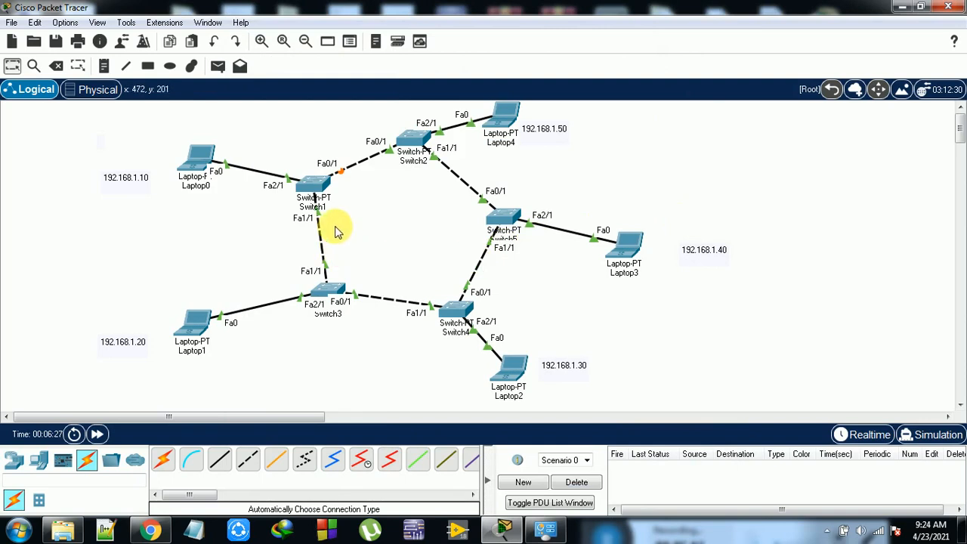
Step: Nudge Switch1 slightly inward, away from Laptop0
{"action": "left_click_drag", "start_coordinate": [321, 188], "coordinate": [327, 186]}
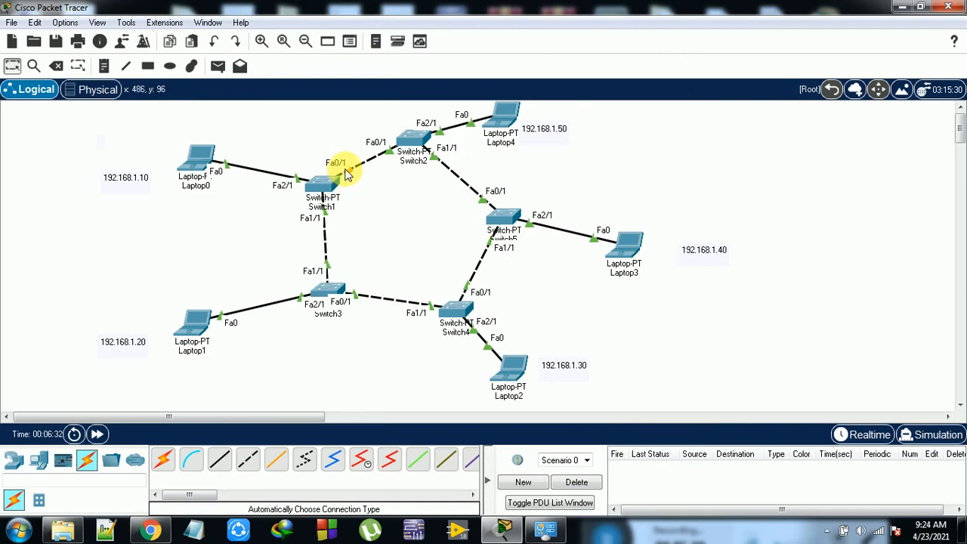
{"action": "left_click_drag", "start_coordinate": [328, 187], "coordinate": [329, 188]}
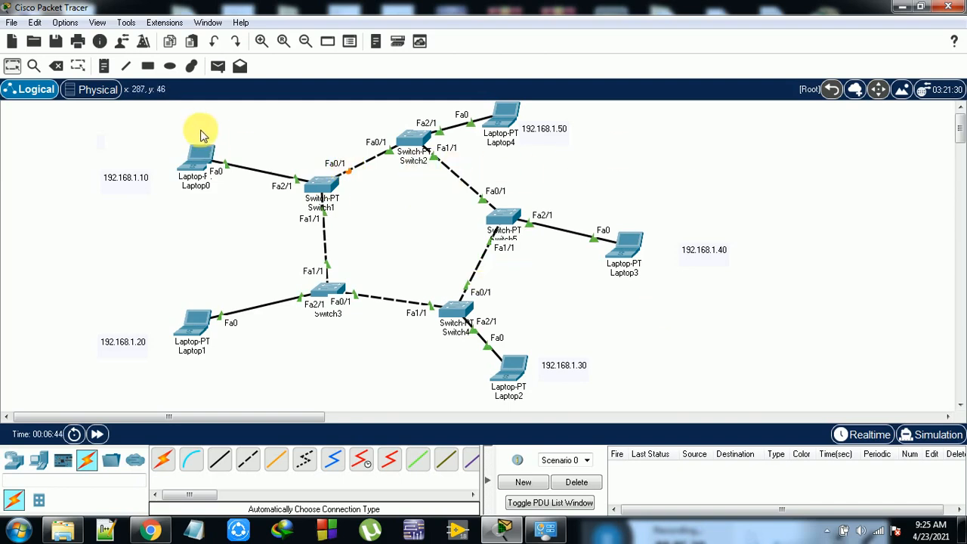
Step: Send a simple PDU from Laptop0 to Laptop3 to test connectivity across the ring
{"action": "left_click", "coordinate": [215, 67]}
{"action": "left_click", "coordinate": [202, 156]}
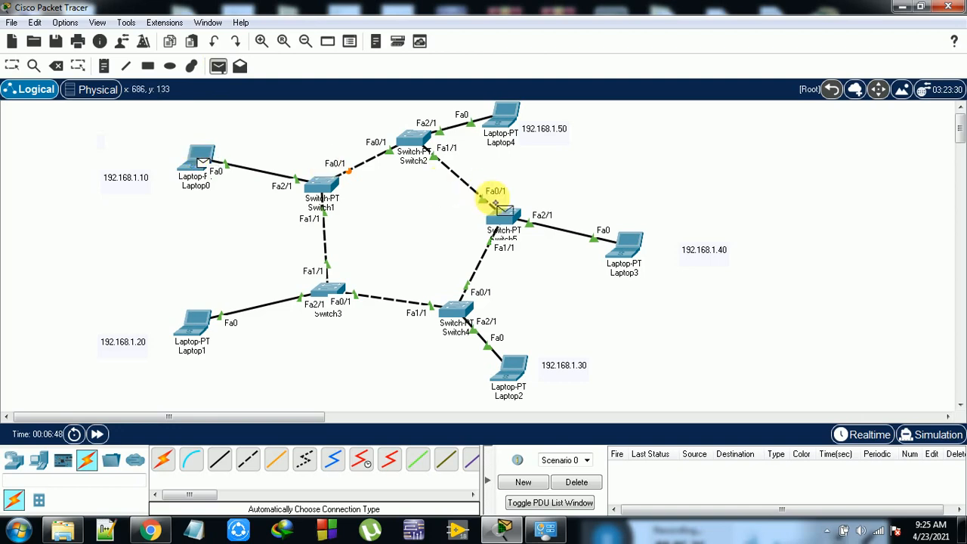
{"action": "left_click", "coordinate": [631, 241]}
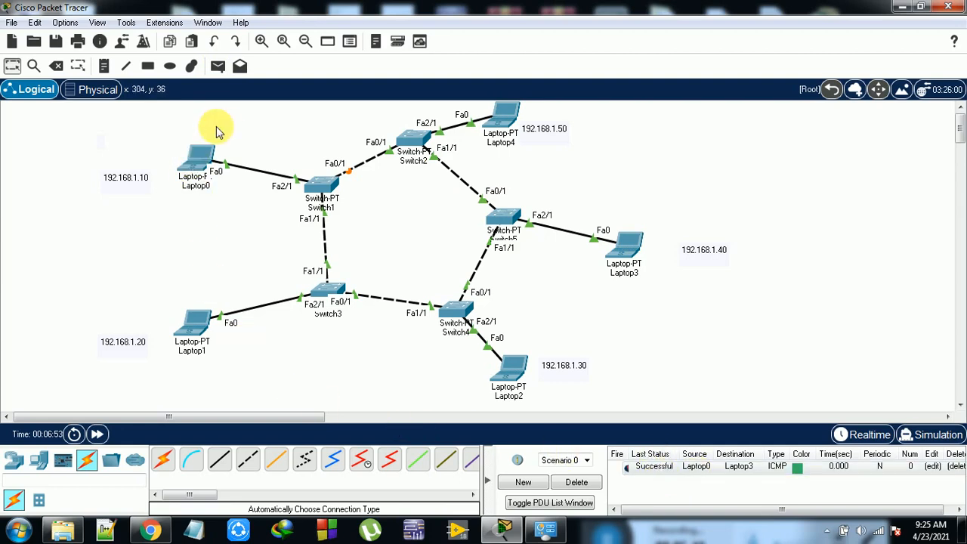
Step: Power off Switch3 in its physical device view and close its window
{"action": "left_click", "coordinate": [330, 289]}
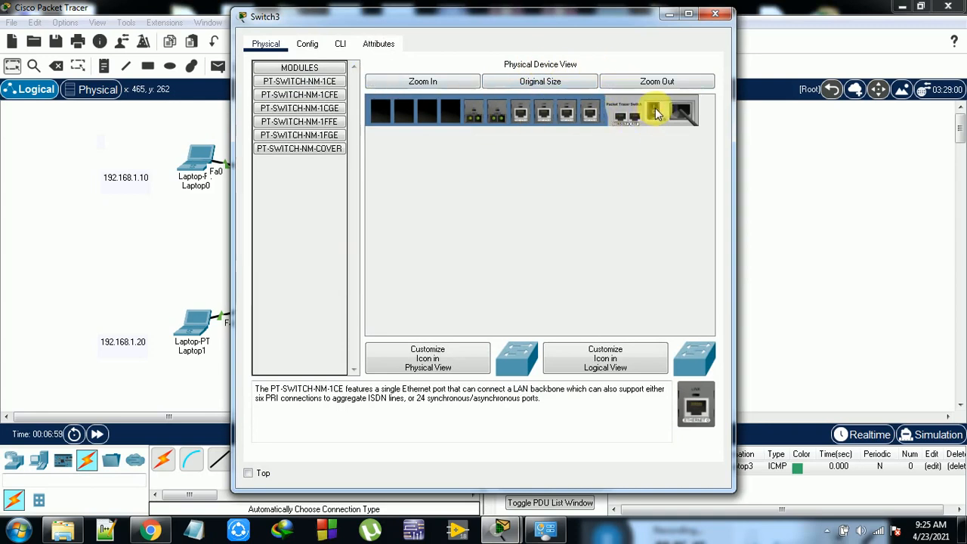
{"action": "left_click", "coordinate": [722, 14]}
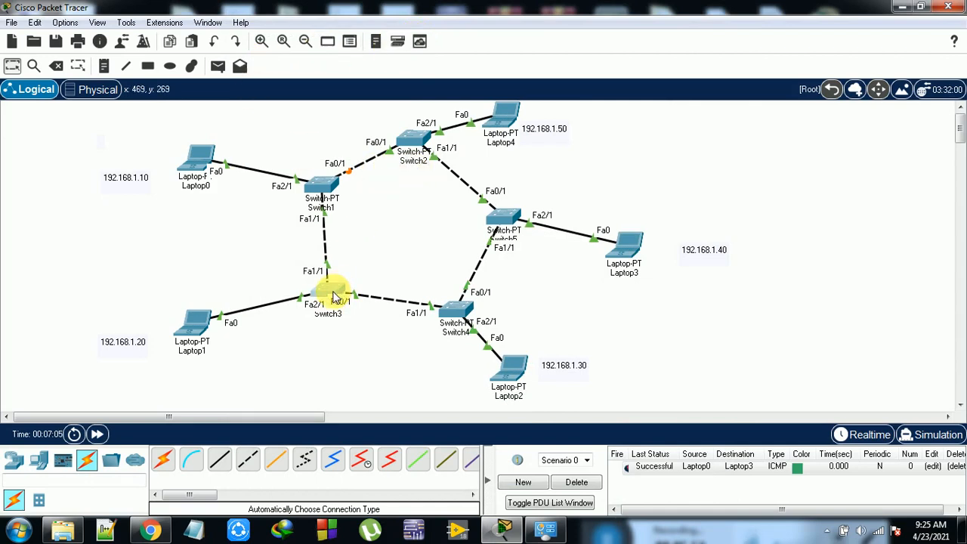
{"action": "mouse_move", "coordinate": [334, 296]}
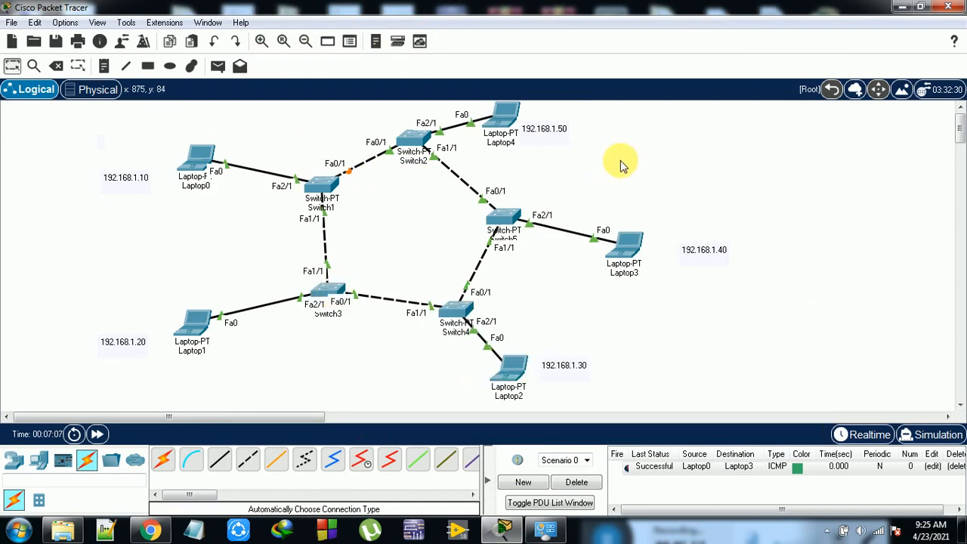
{"action": "left_click", "coordinate": [334, 289]}
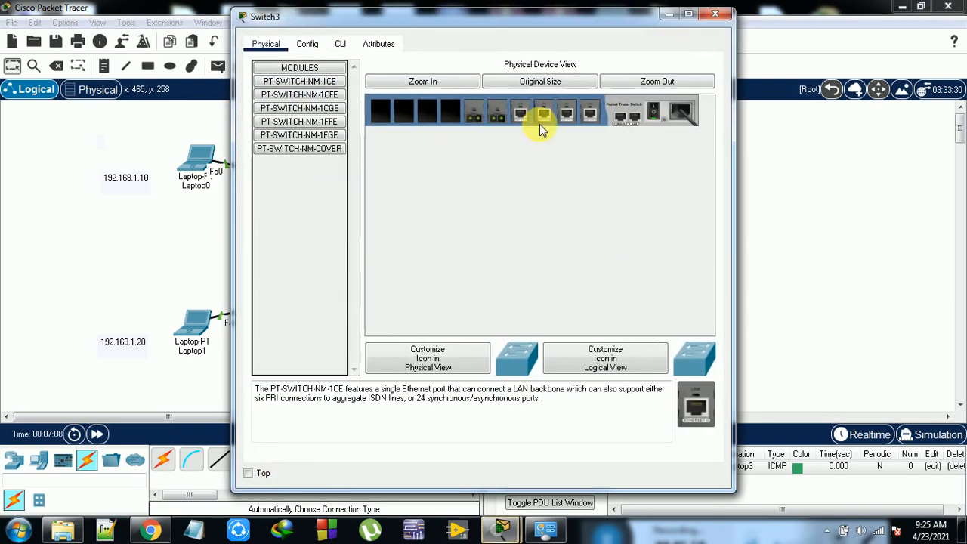
{"action": "left_click", "coordinate": [715, 14]}
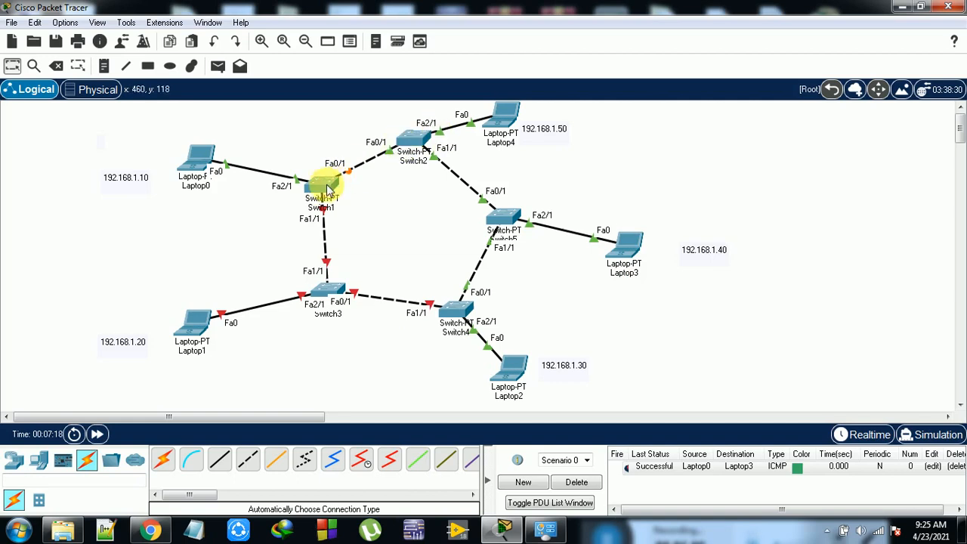
Step: Delete the current PDU scenario and send a new simple PDU from Laptop0 to Laptop3 with Switch3 powered off
{"action": "left_click", "coordinate": [572, 482]}
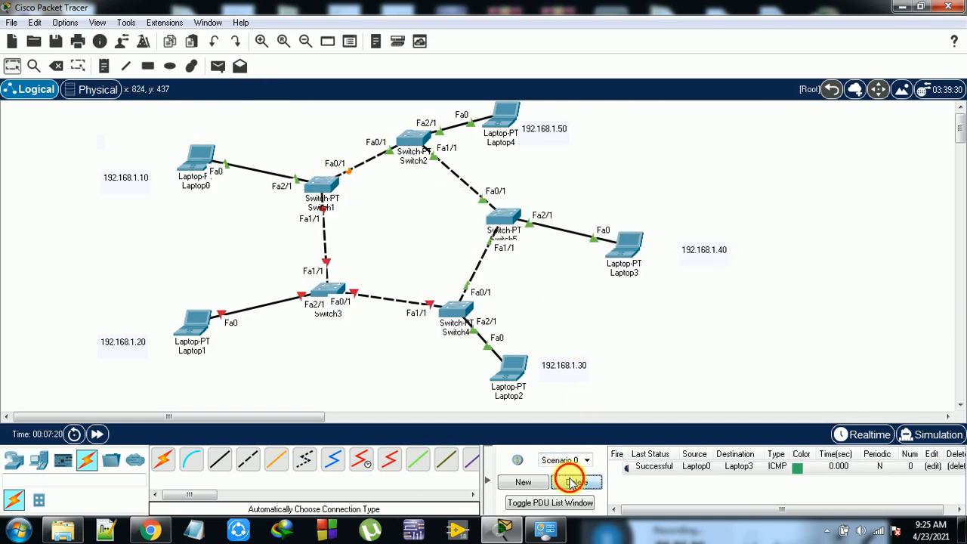
{"action": "left_click", "coordinate": [218, 66]}
{"action": "left_click", "coordinate": [201, 156]}
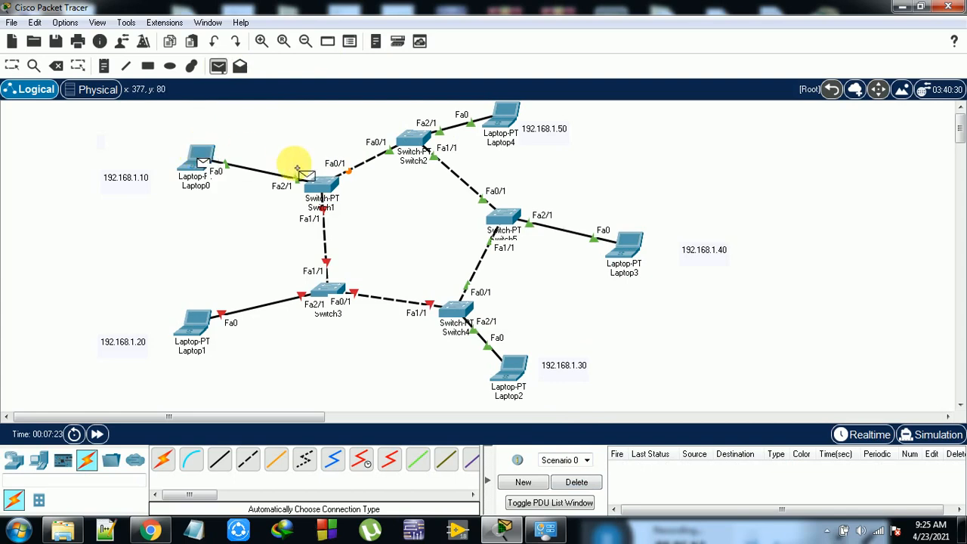
{"action": "left_click", "coordinate": [619, 247]}
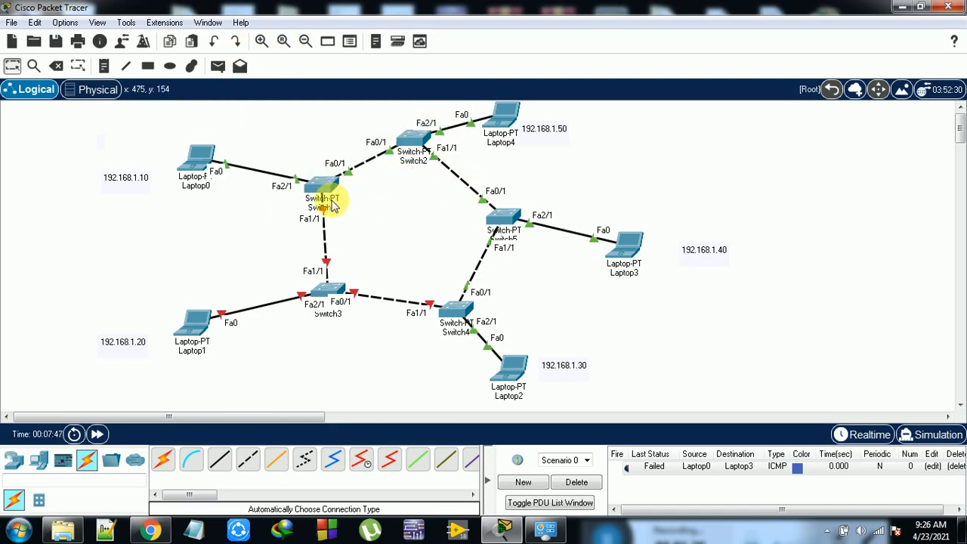
Step: Repeat the connectivity test by sending another simple PDU from Laptop0 to Laptop3
{"action": "left_click", "coordinate": [217, 66]}
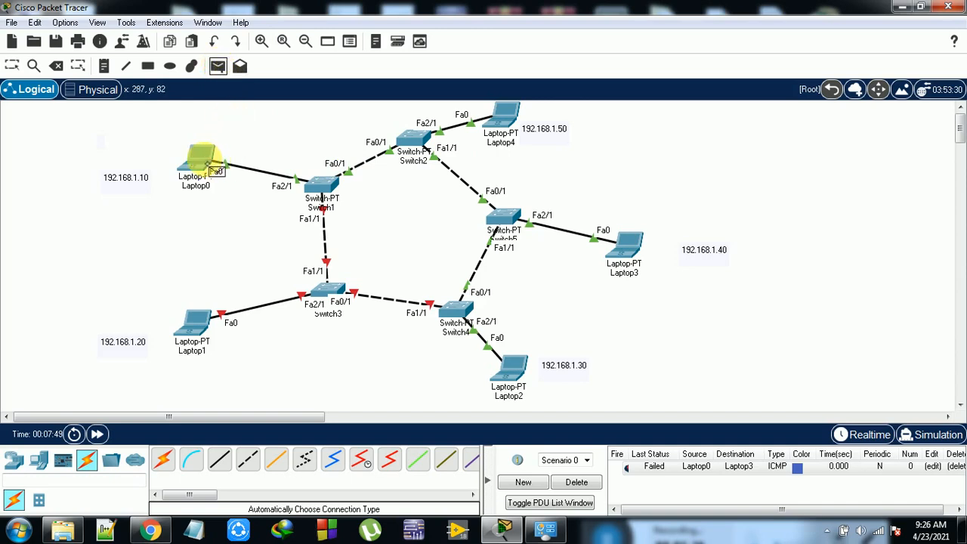
{"action": "left_click", "coordinate": [627, 246]}
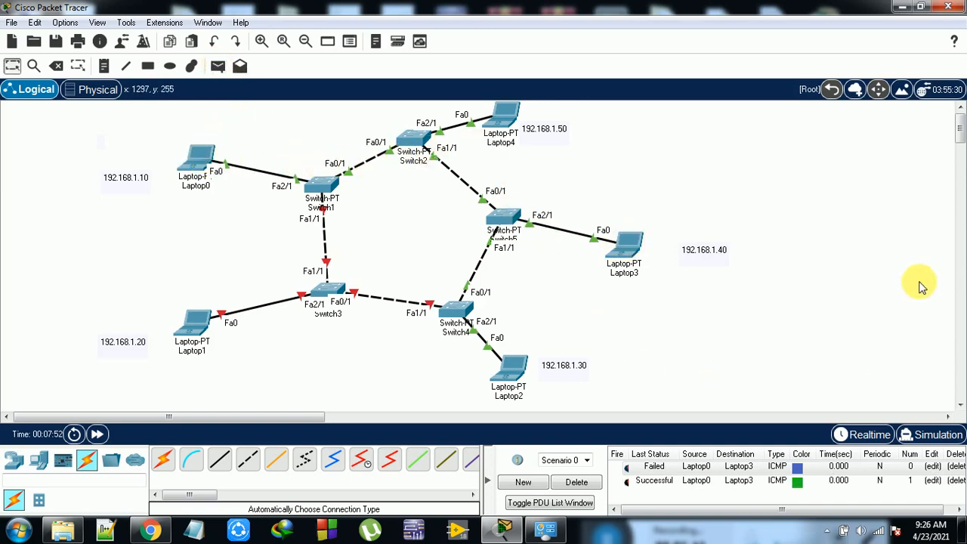
{"action": "mouse_move", "coordinate": [328, 206]}
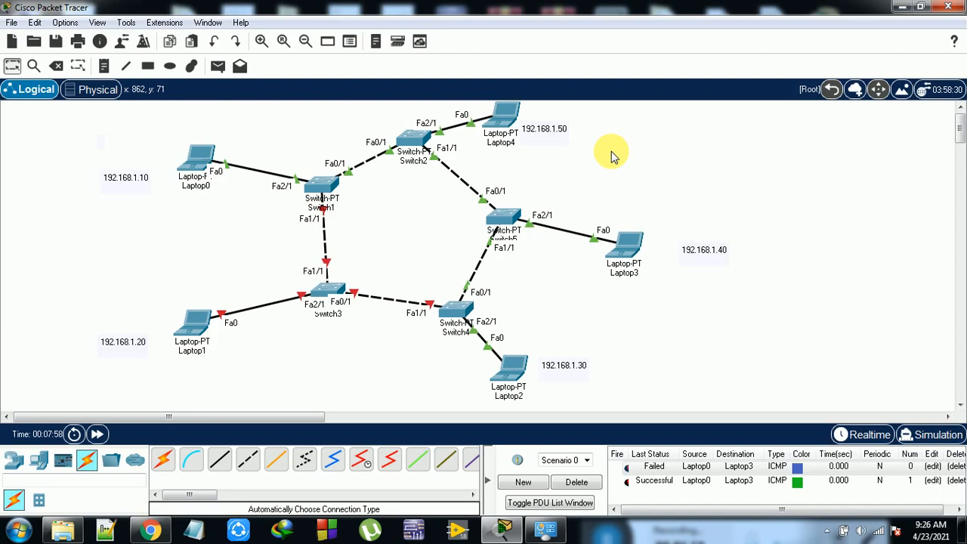
Step: Power off Switch2 and power Switch3 back on in their physical device views, and wait for Switch3 to finish booting
{"action": "left_click", "coordinate": [410, 143]}
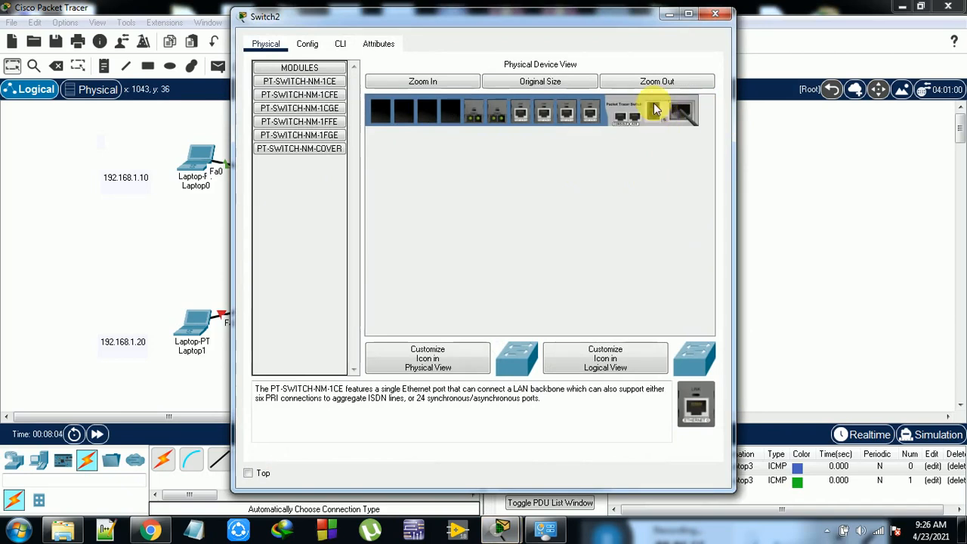
{"action": "left_click", "coordinate": [715, 15]}
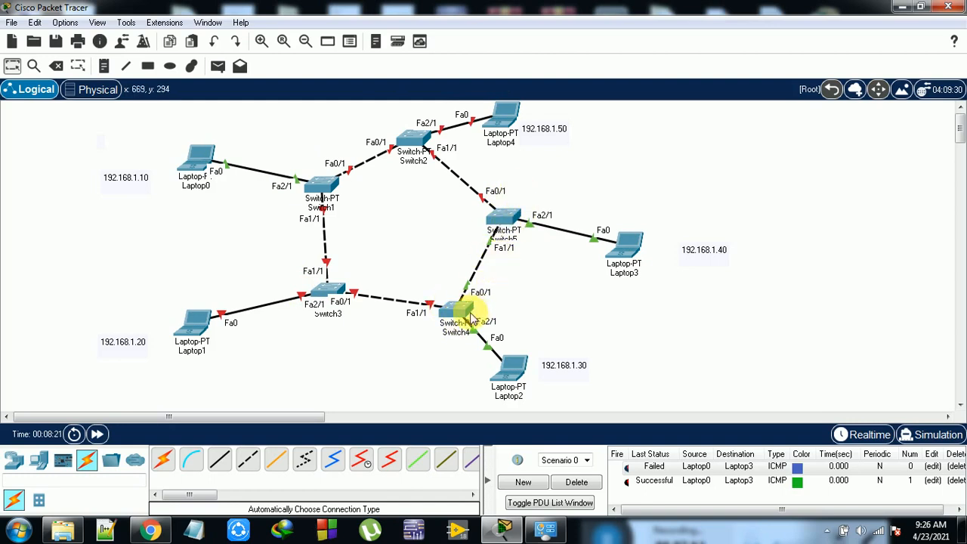
{"action": "left_click", "coordinate": [321, 289]}
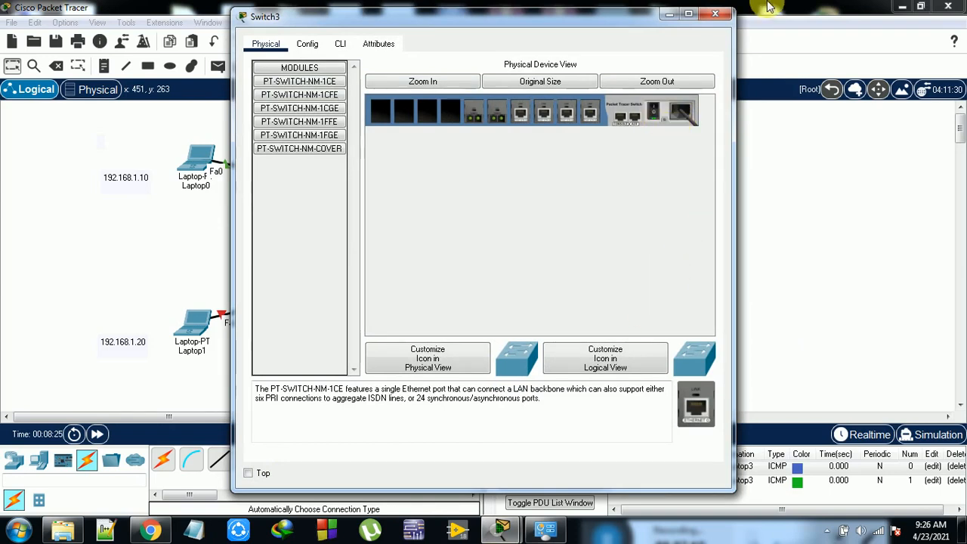
{"action": "left_click", "coordinate": [308, 43]}
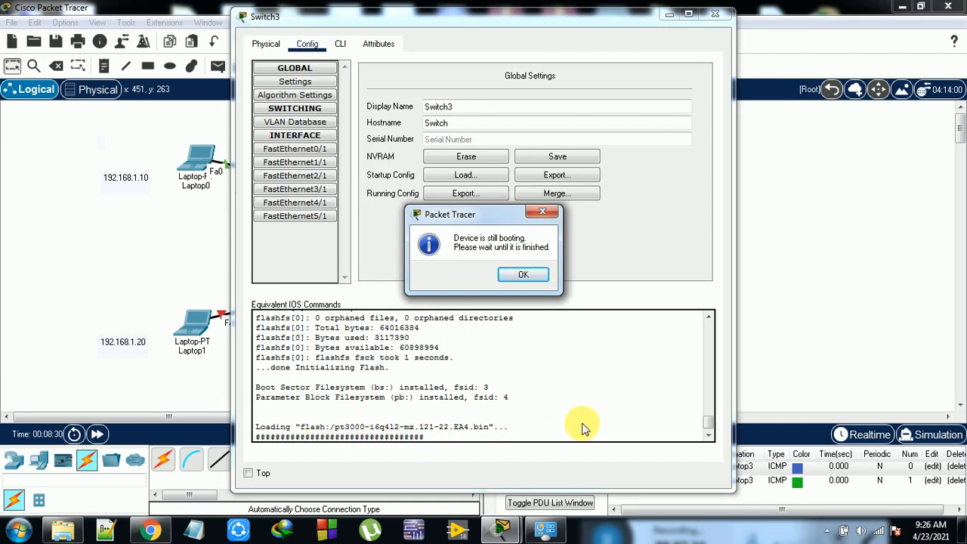
{"action": "left_click", "coordinate": [522, 277]}
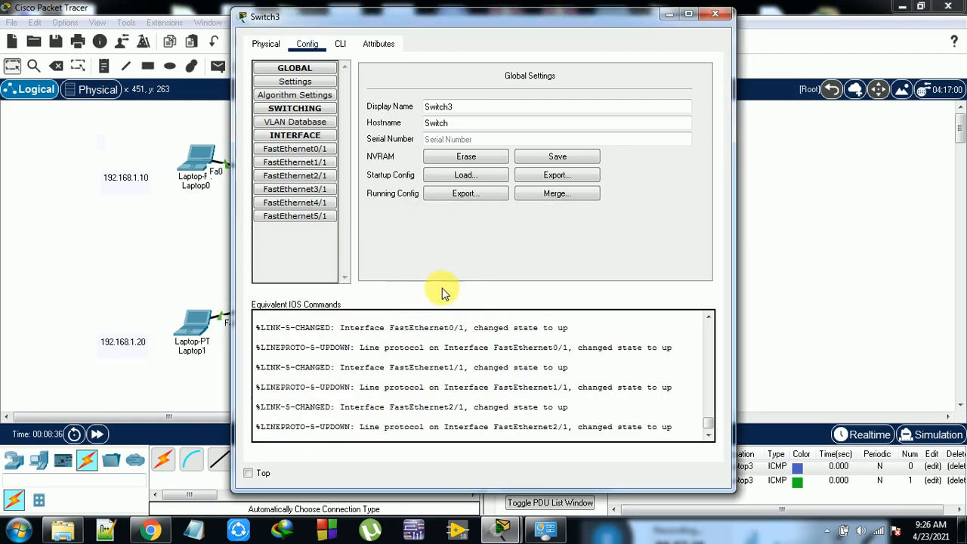
{"action": "left_click", "coordinate": [714, 13]}
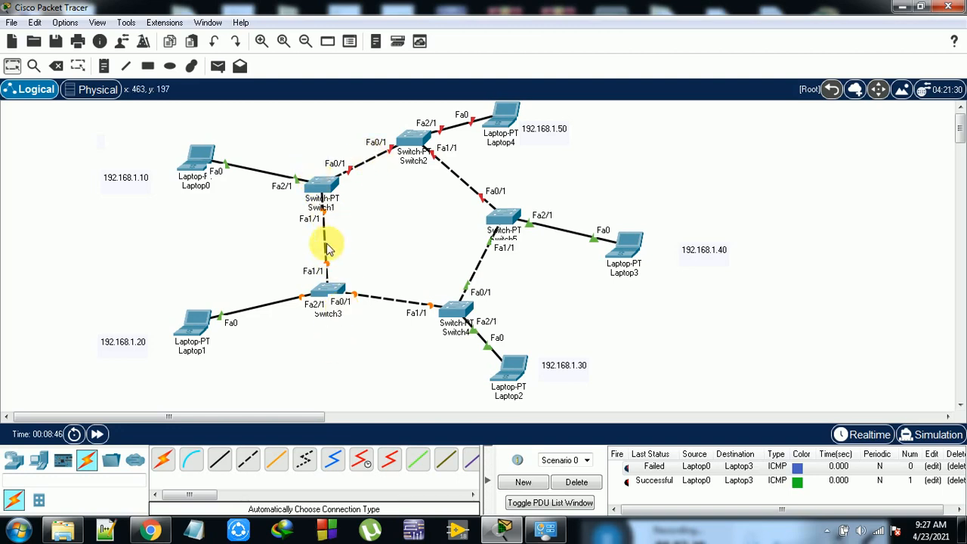
Step: Delete the current PDU scenario and send a new simple PDU from Laptop0 to Laptop3 with Switch2 powered off
{"action": "left_click", "coordinate": [590, 483]}
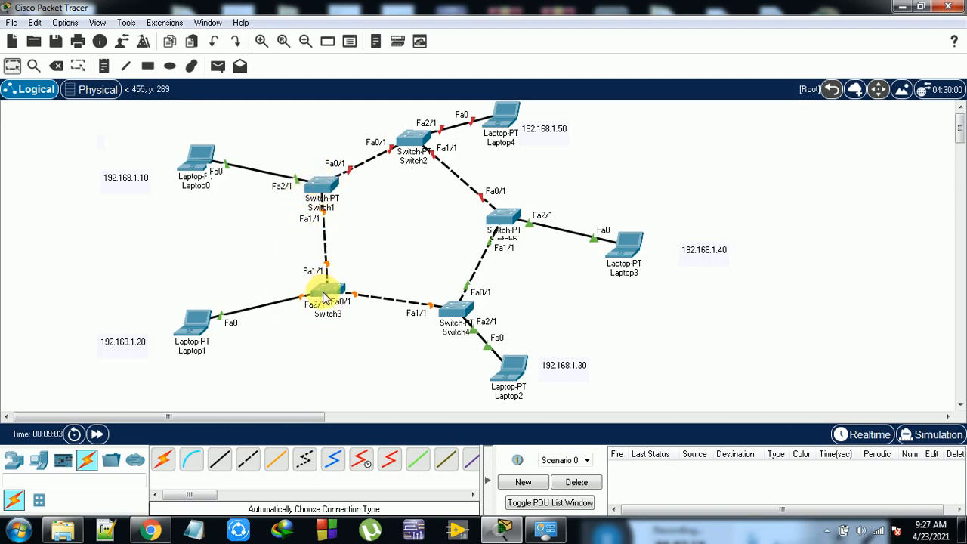
{"action": "mouse_move", "coordinate": [323, 297]}
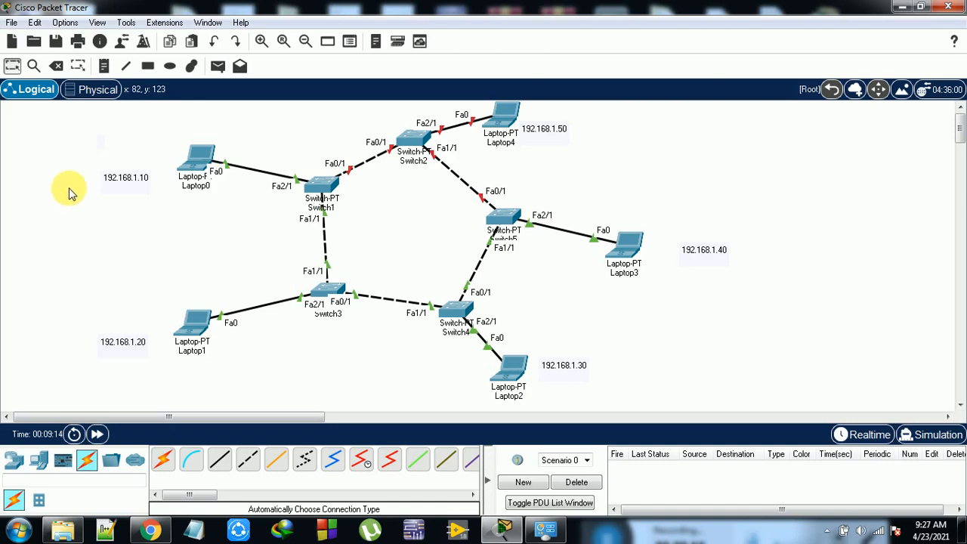
{"action": "left_click", "coordinate": [218, 66]}
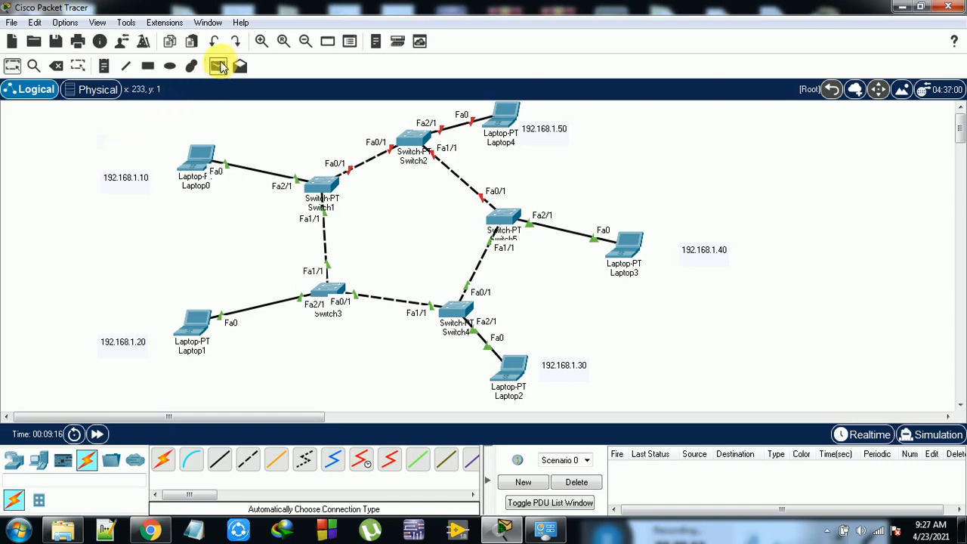
{"action": "left_click", "coordinate": [201, 157]}
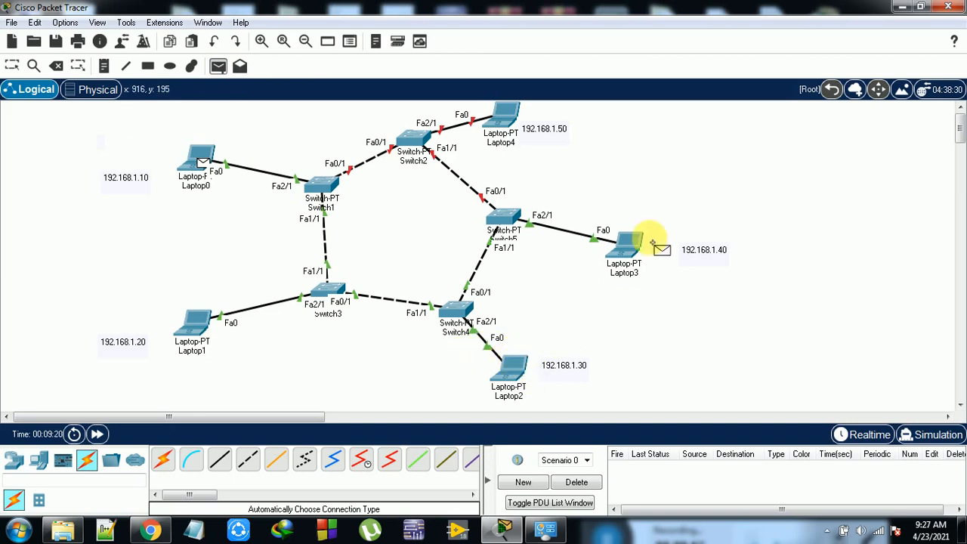
{"action": "left_click", "coordinate": [623, 241]}
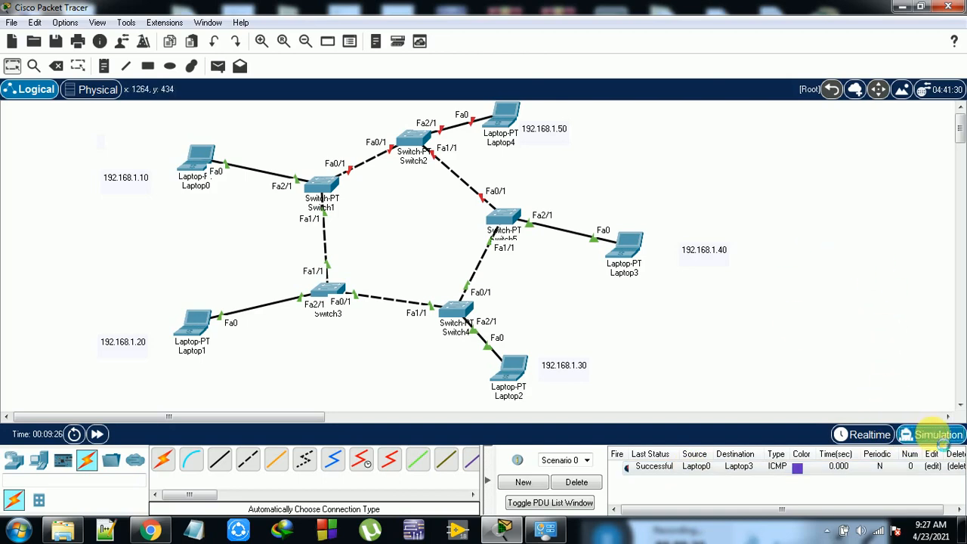
Step: Play the Laptop0-to-Laptop3 PDU in Simulation mode, and delete its scenario after returning to Realtime mode
{"action": "left_click", "coordinate": [937, 435]}
{"action": "left_click", "coordinate": [828, 295]}
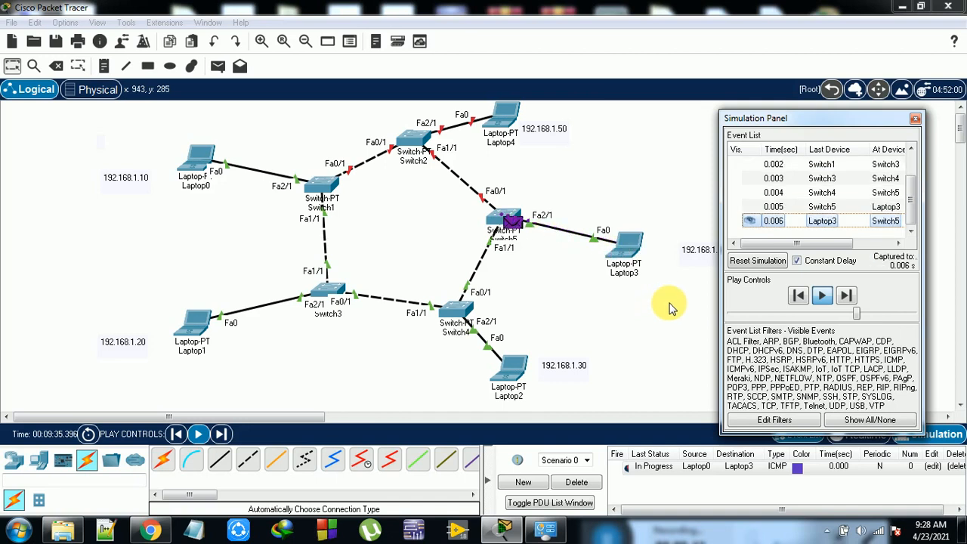
{"action": "left_click", "coordinate": [915, 121]}
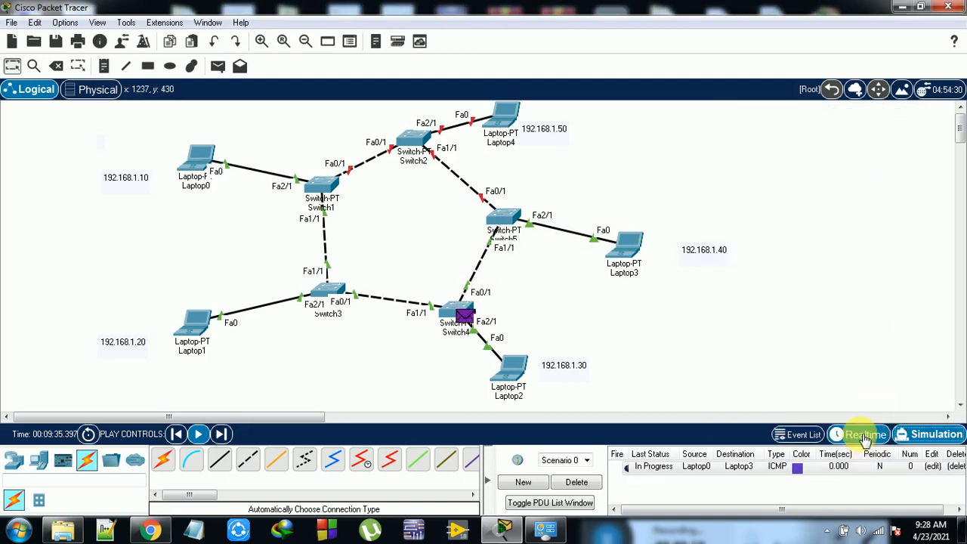
{"action": "left_click", "coordinate": [863, 433]}
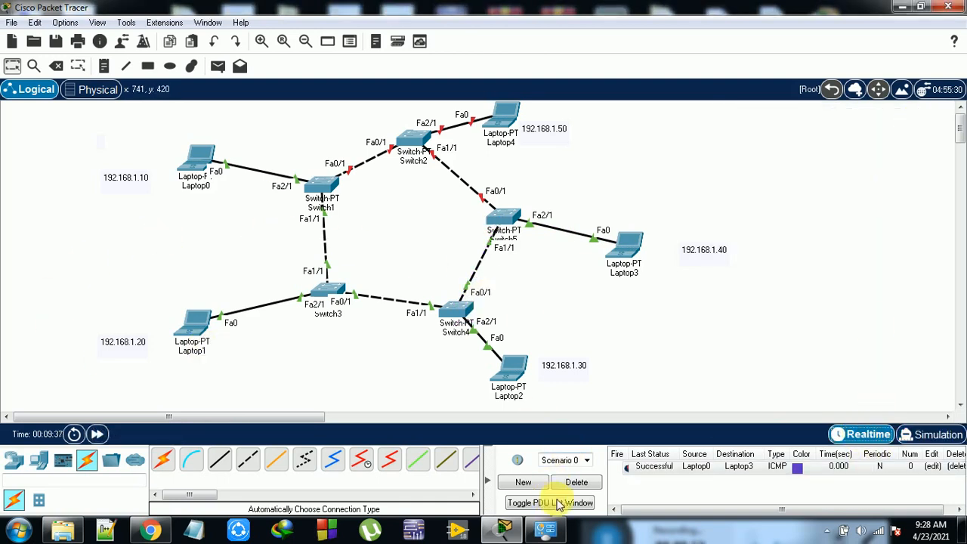
{"action": "left_click", "coordinate": [577, 482]}
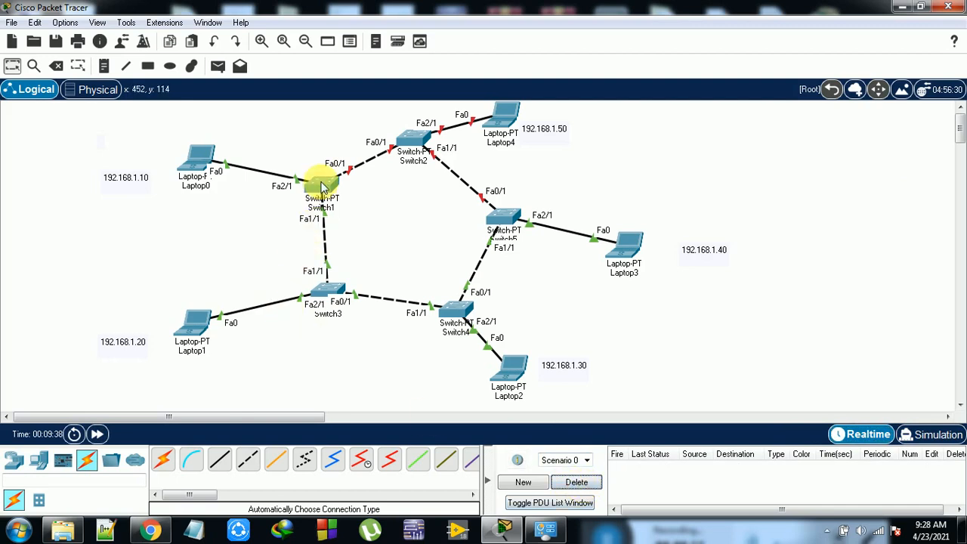
Step: Set Laptop0's IPv4 default gateway to 192.168.2.1 in its IP configuration
{"action": "double_click", "coordinate": [201, 153]}
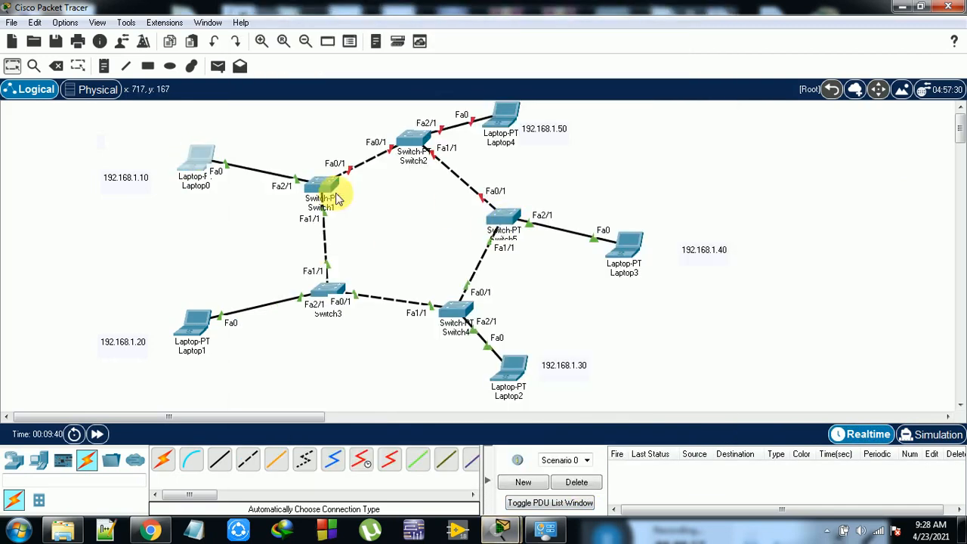
{"action": "left_click", "coordinate": [217, 160]}
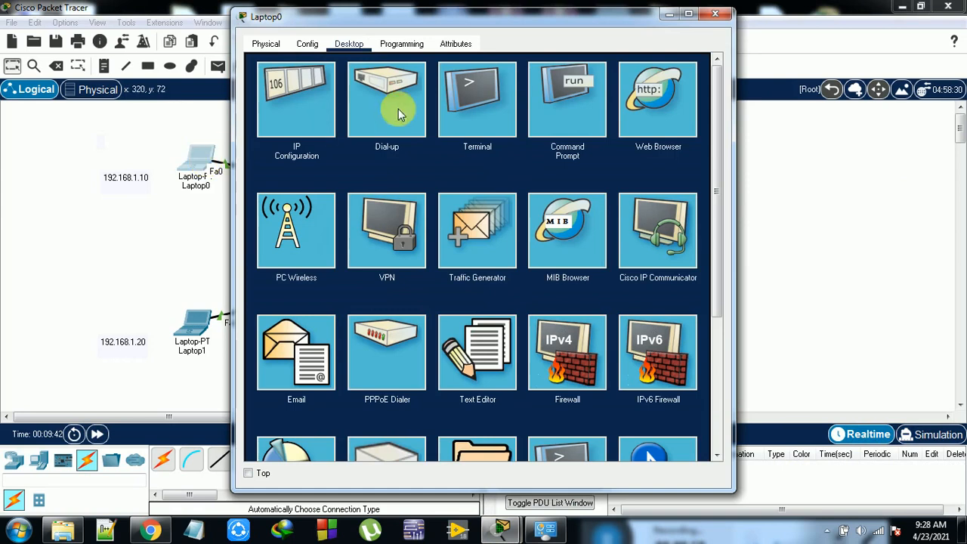
{"action": "left_click", "coordinate": [305, 89]}
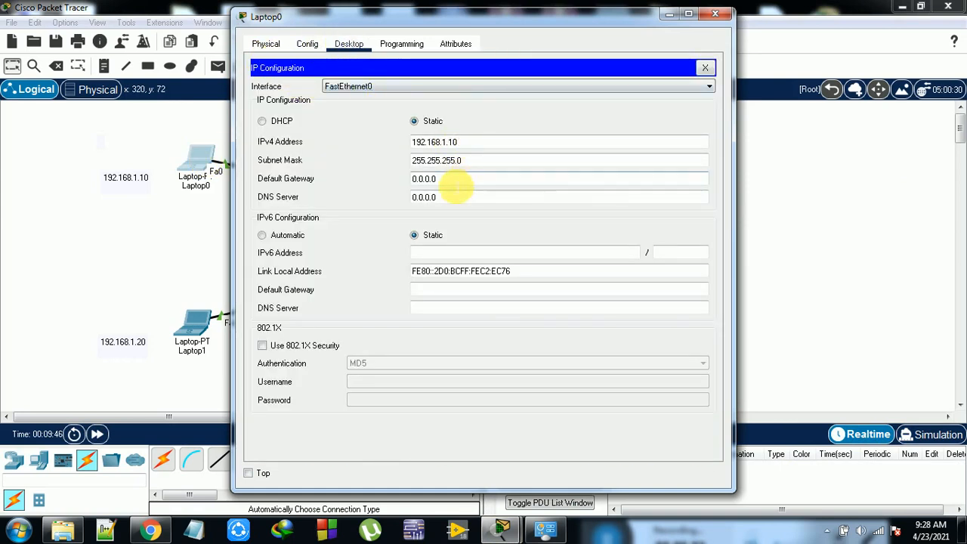
{"action": "left_click_drag", "start_coordinate": [453, 180], "coordinate": [392, 184]}
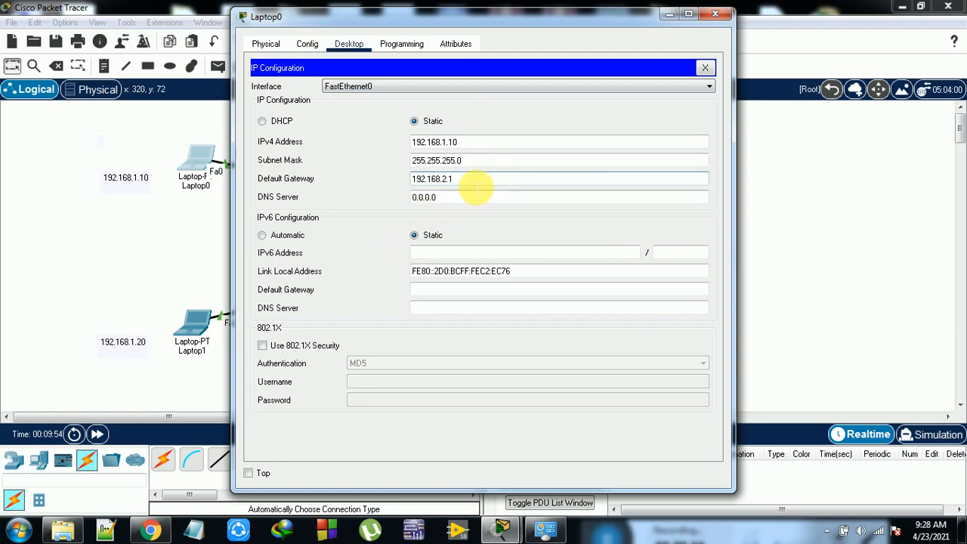
{"action": "left_click_drag", "start_coordinate": [476, 188], "coordinate": [408, 179]}
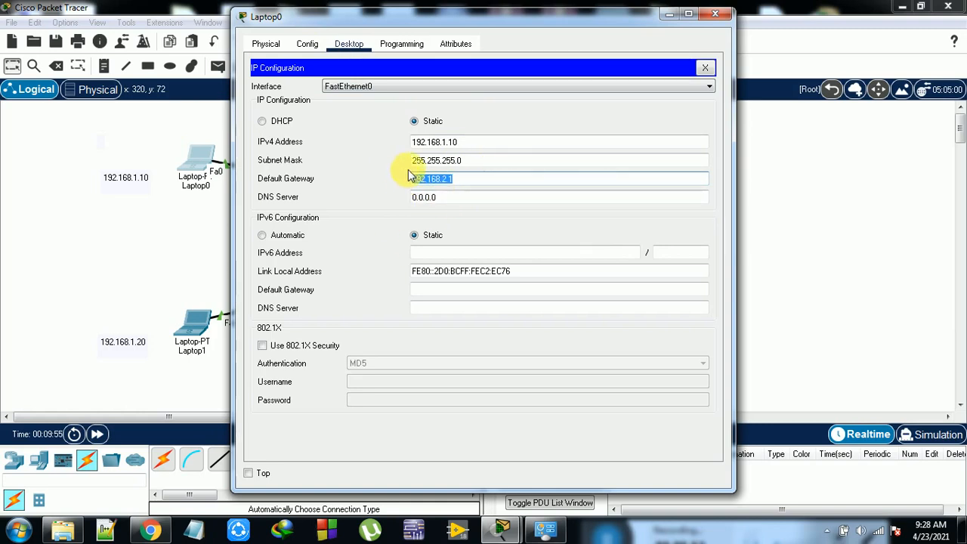
{"action": "left_click", "coordinate": [718, 15]}
Step: Set Laptop1's IPv4 default gateway to 192.168.2.1 in its IP configuration
{"action": "left_click", "coordinate": [194, 321]}
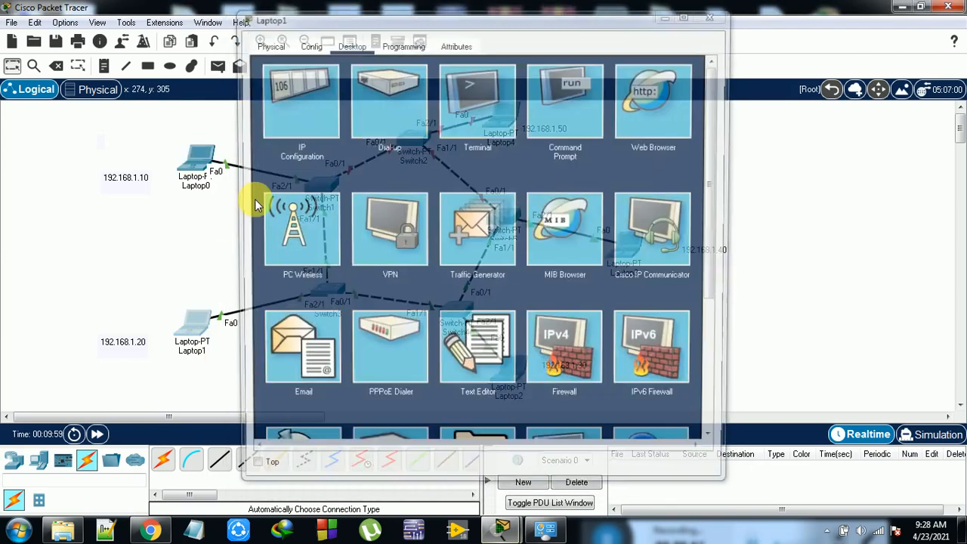
{"action": "left_click", "coordinate": [190, 326]}
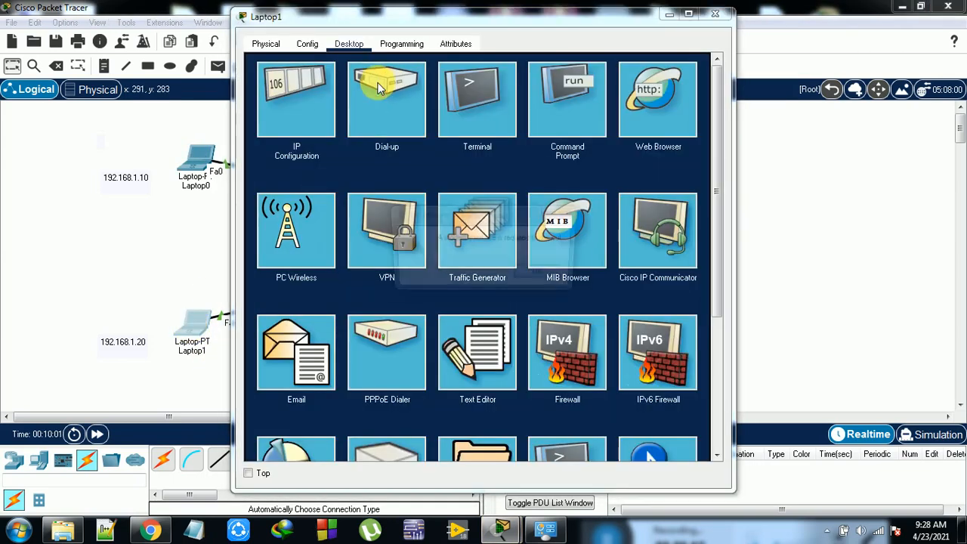
{"action": "left_click", "coordinate": [572, 212]}
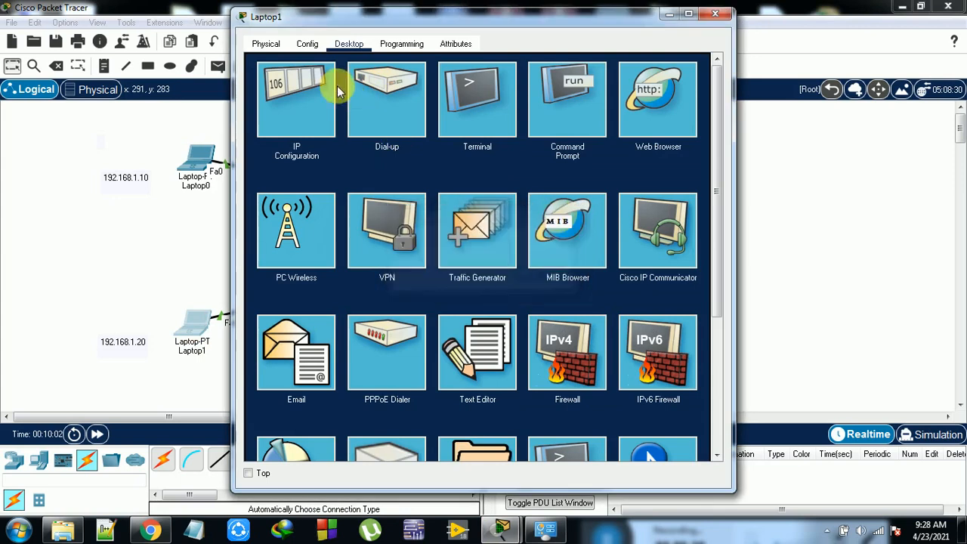
{"action": "left_click", "coordinate": [290, 89]}
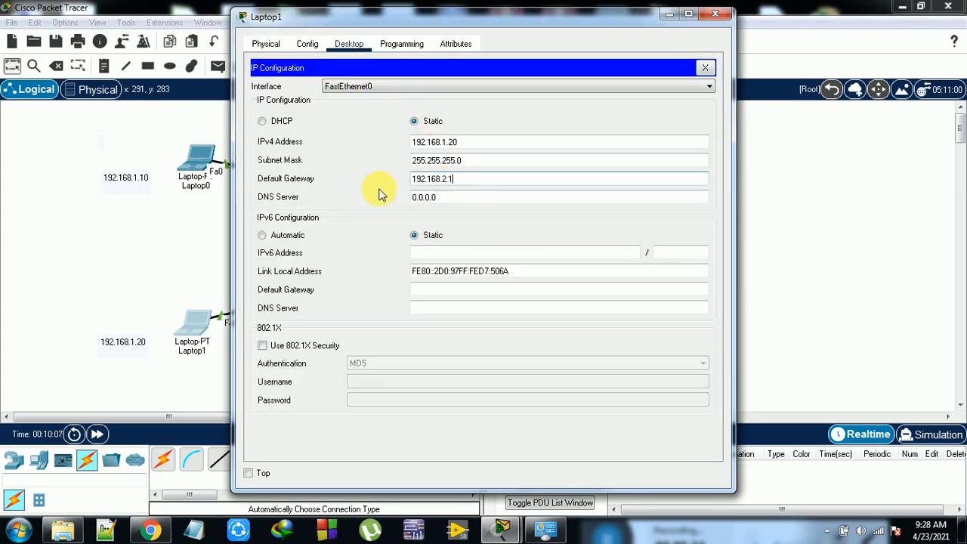
{"action": "left_click", "coordinate": [715, 13]}
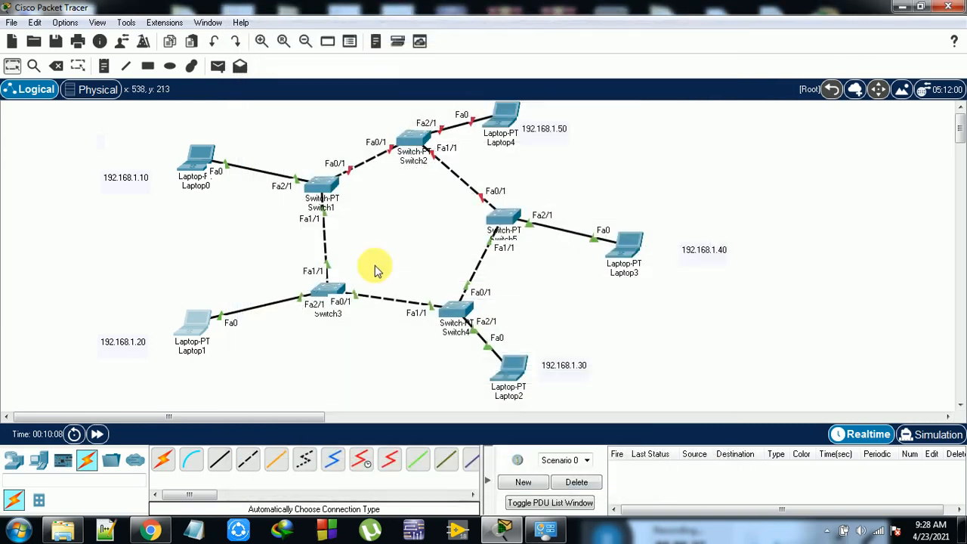
Step: Set Laptop2's IPv4 default gateway to 192.168.2.1 in its IP configuration
{"action": "left_click", "coordinate": [511, 370]}
{"action": "left_click", "coordinate": [300, 103]}
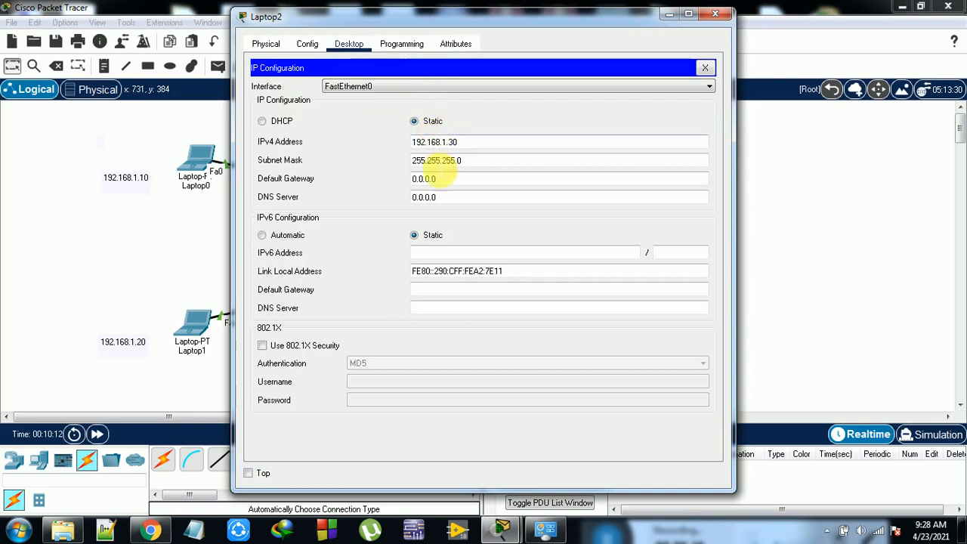
{"action": "double_click", "coordinate": [462, 181]}
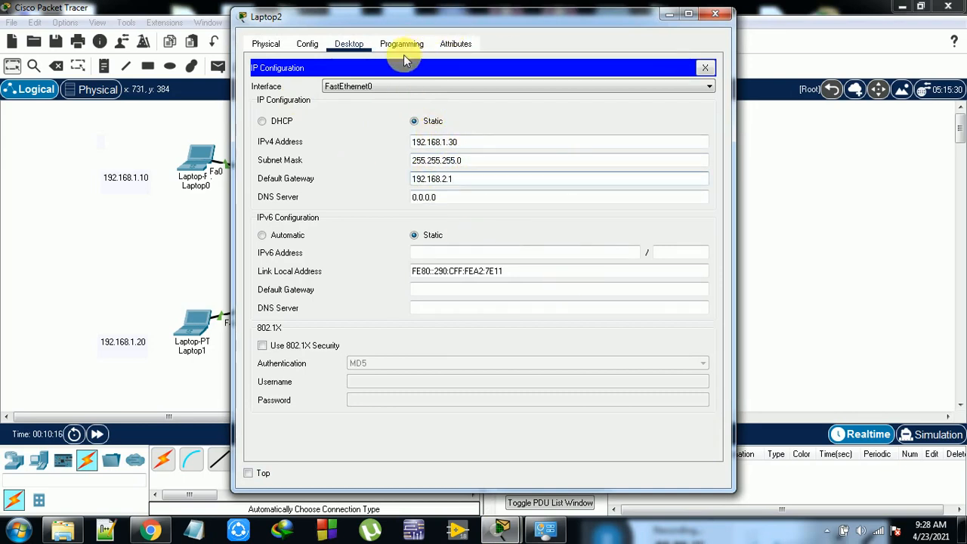
{"action": "left_click", "coordinate": [716, 14]}
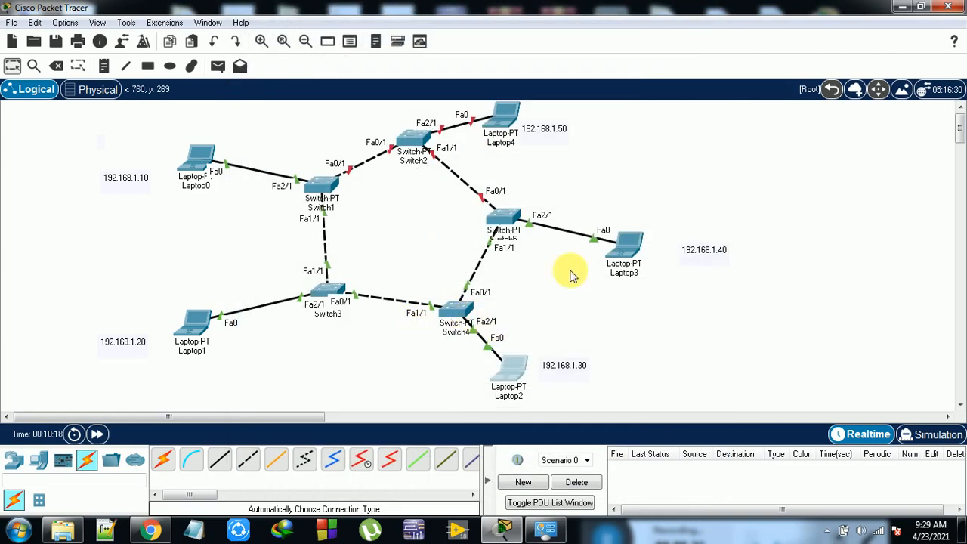
Step: Set Laptop3's IPv4 default gateway to 192.168.2.1 in its IP configuration
{"action": "left_click", "coordinate": [624, 246]}
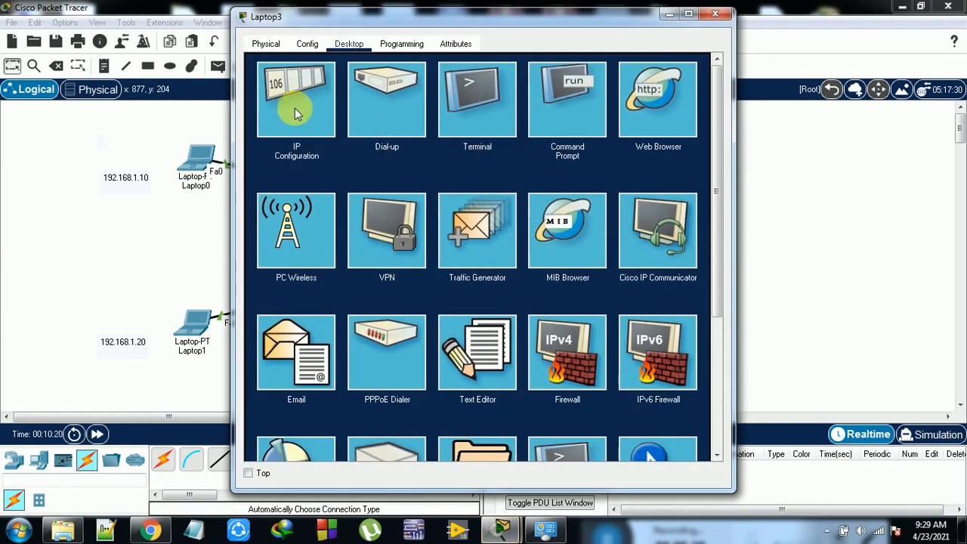
{"action": "left_click", "coordinate": [302, 107]}
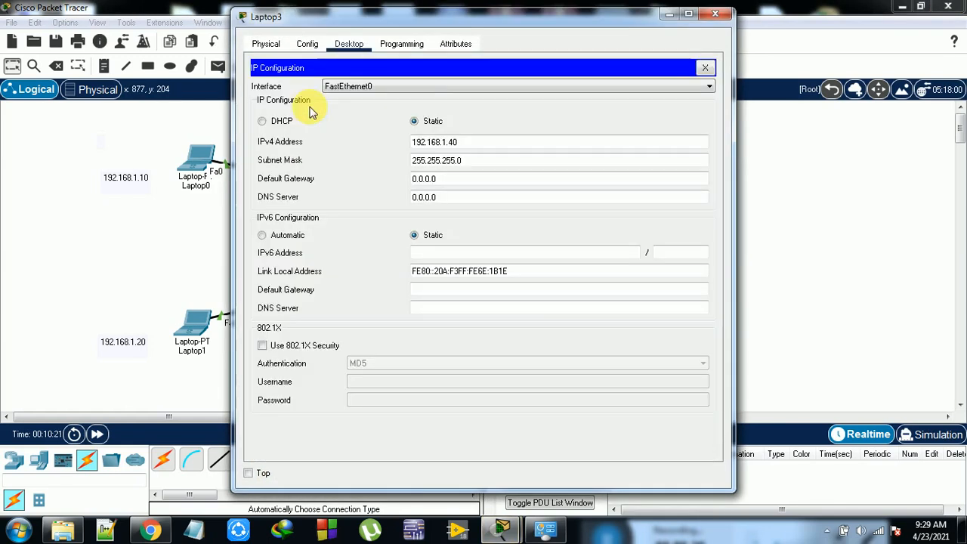
{"action": "left_click", "coordinate": [465, 180]}
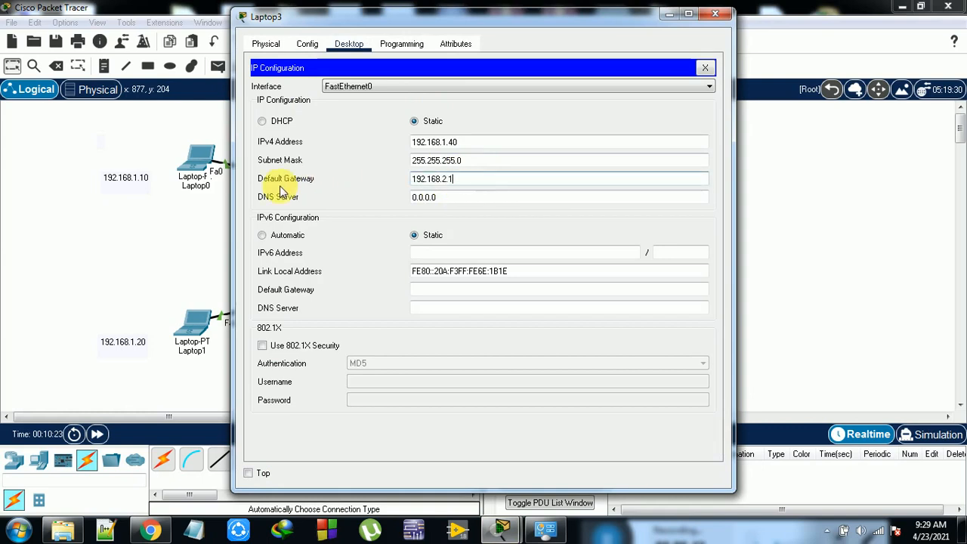
{"action": "left_click", "coordinate": [713, 15]}
Step: Set Laptop4's IPv4 default gateway to 192.168.2.1 in its IP configuration
{"action": "left_click", "coordinate": [506, 117]}
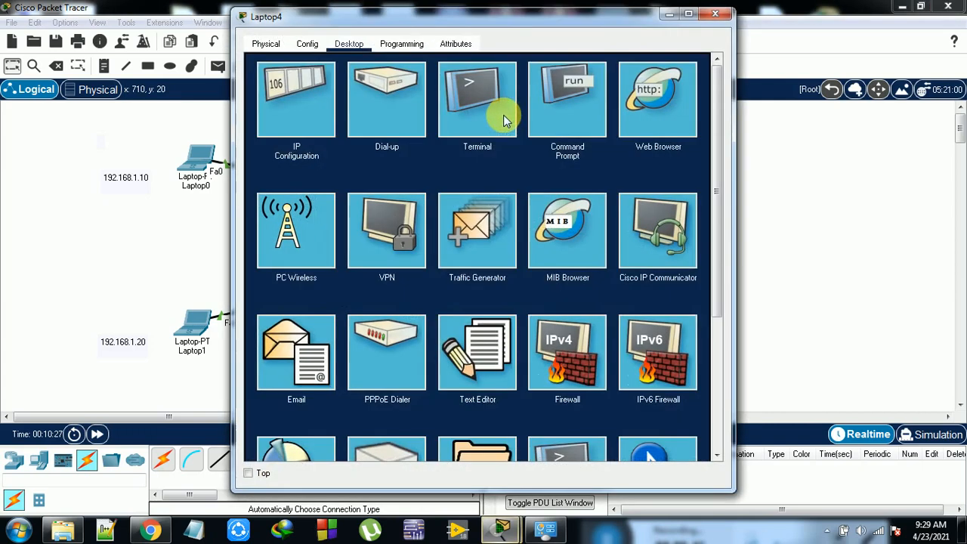
{"action": "left_click", "coordinate": [289, 96]}
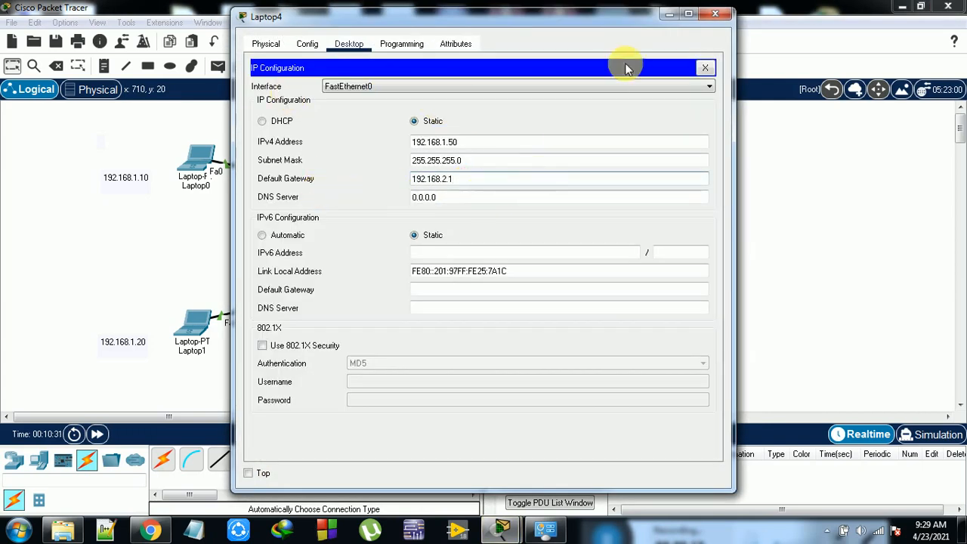
{"action": "left_click", "coordinate": [715, 15]}
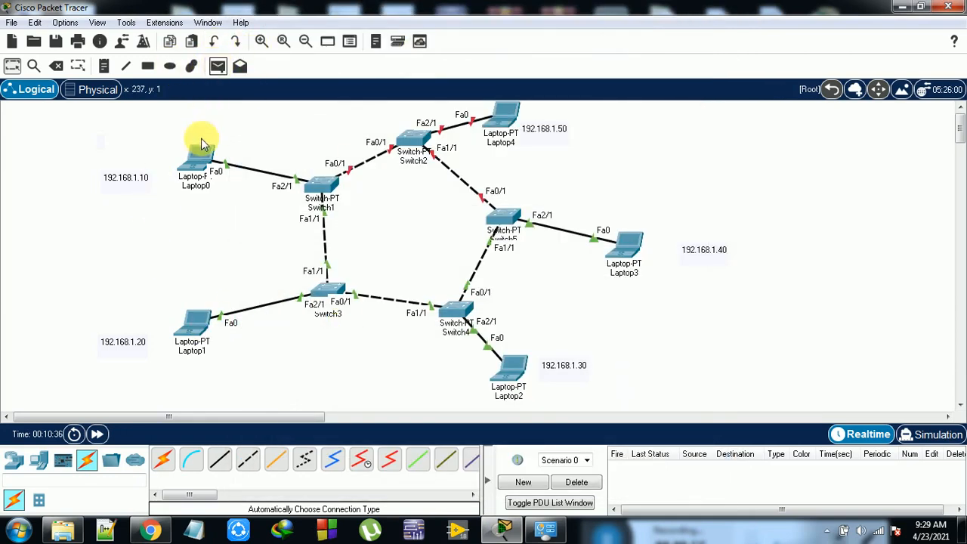
Step: Send a simple PDU from Laptop0 to Laptop3 and play the packet flow in Simulation mode
{"action": "left_click", "coordinate": [217, 68]}
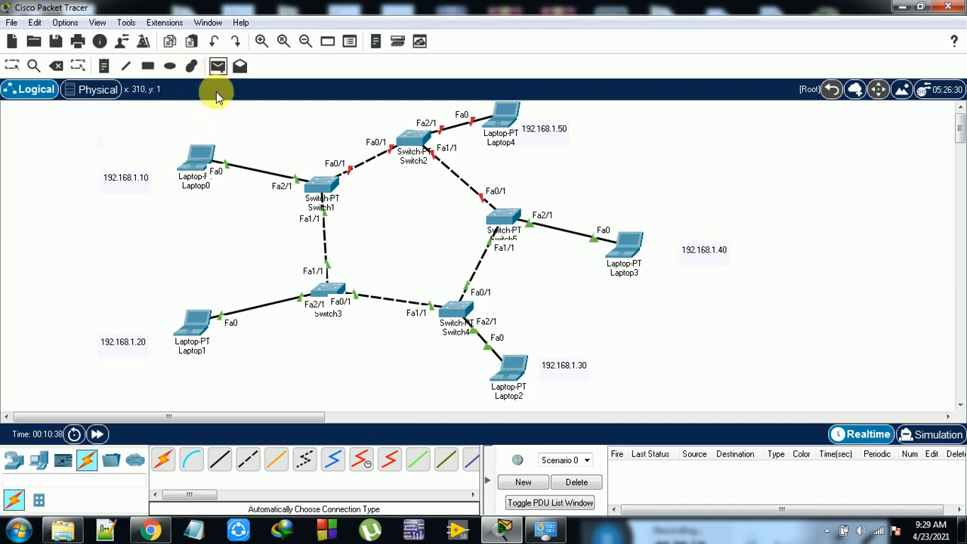
{"action": "left_click", "coordinate": [205, 156]}
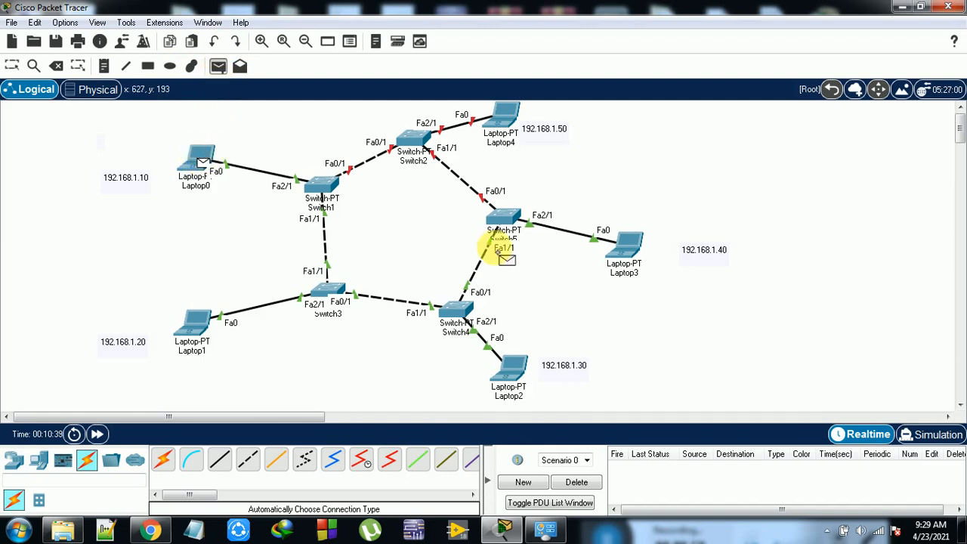
{"action": "left_click", "coordinate": [626, 248]}
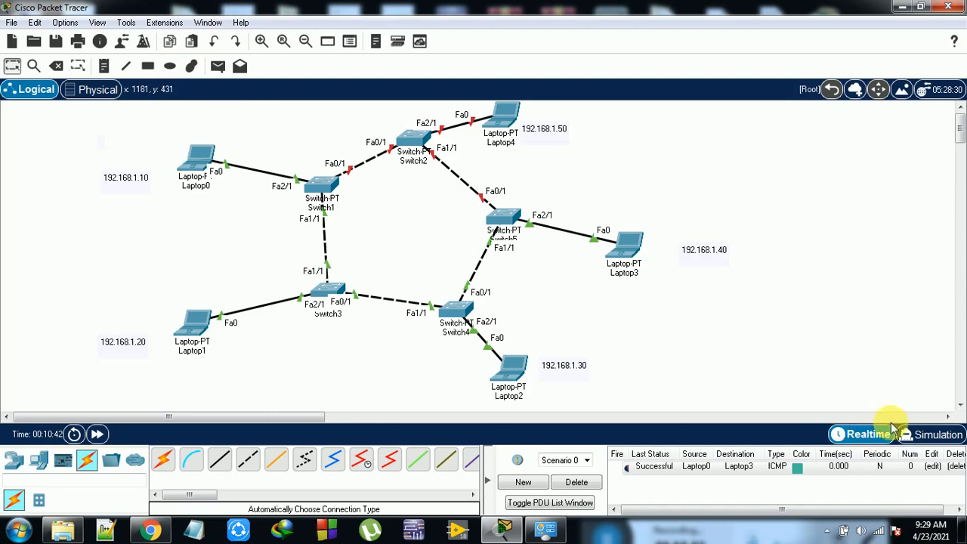
{"action": "left_click", "coordinate": [937, 435]}
{"action": "left_click", "coordinate": [823, 295]}
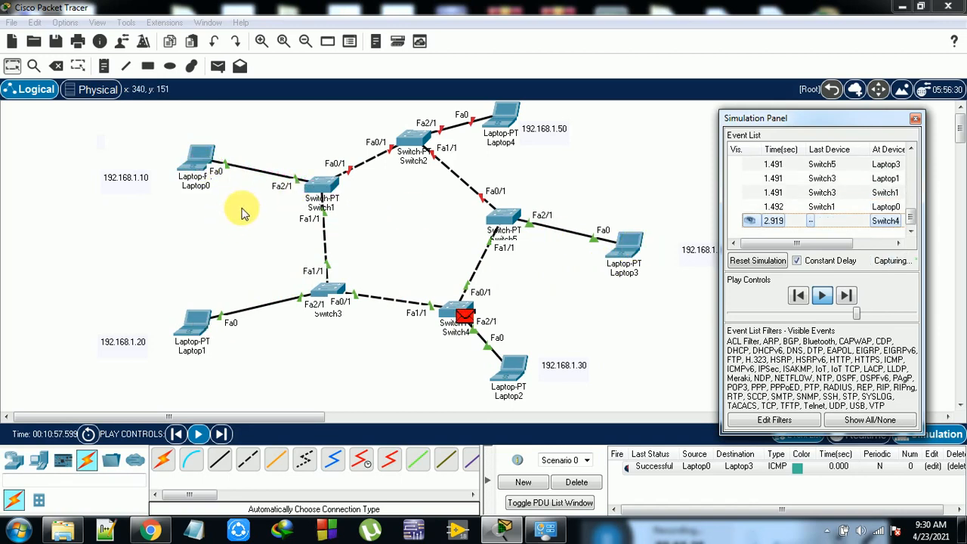
Step: Toggle the power of Switch2 in its physical device view and close the device window
{"action": "left_click", "coordinate": [425, 139]}
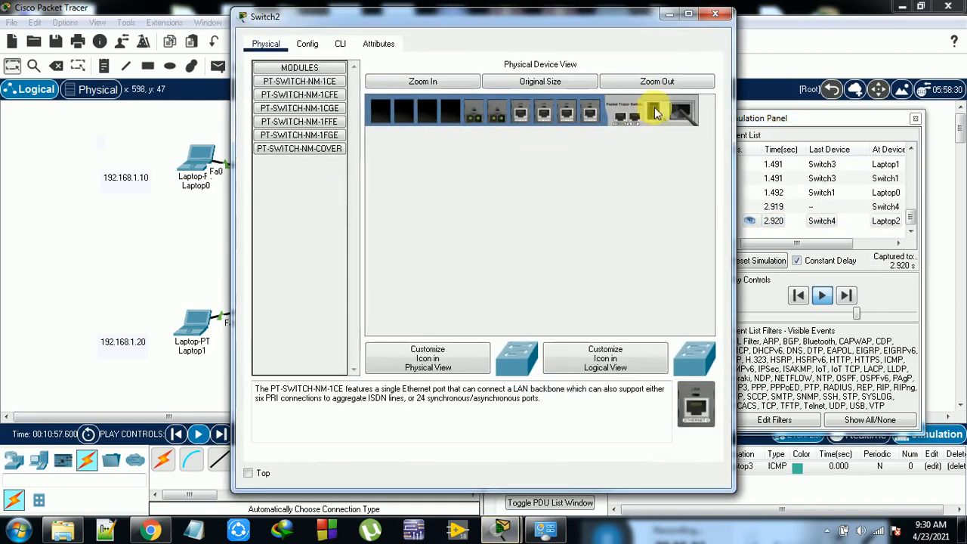
{"action": "left_click", "coordinate": [654, 113]}
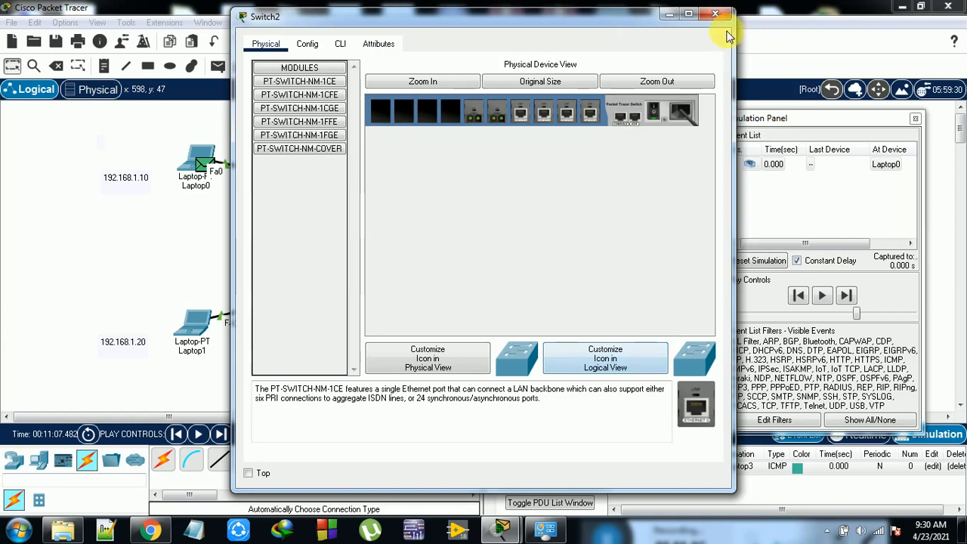
{"action": "left_click", "coordinate": [715, 14]}
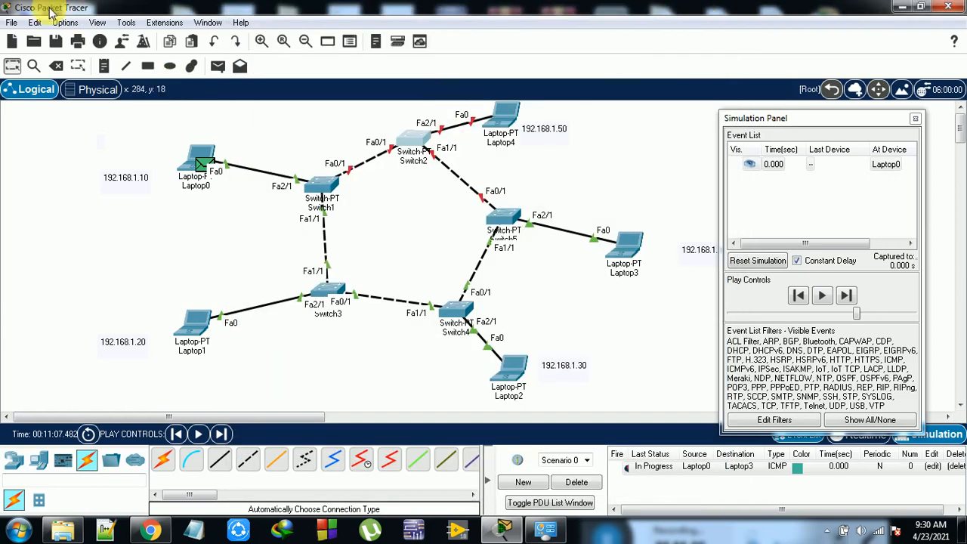
Step: Save the topology as ring in the C:\DCCN 2018-2019\DCCN lab manual\packet tracer folder
{"action": "left_click", "coordinate": [59, 40]}
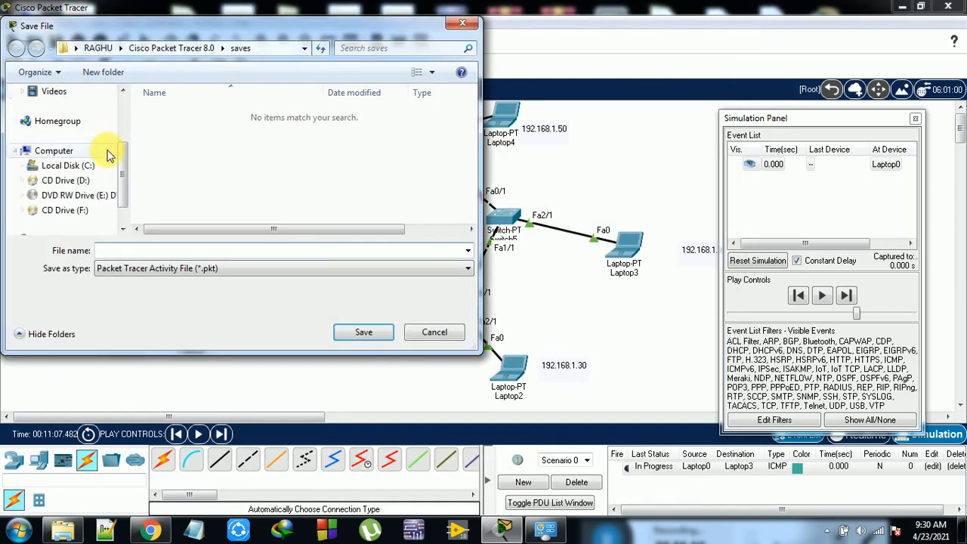
{"action": "left_click_drag", "start_coordinate": [123, 161], "coordinate": [123, 86]}
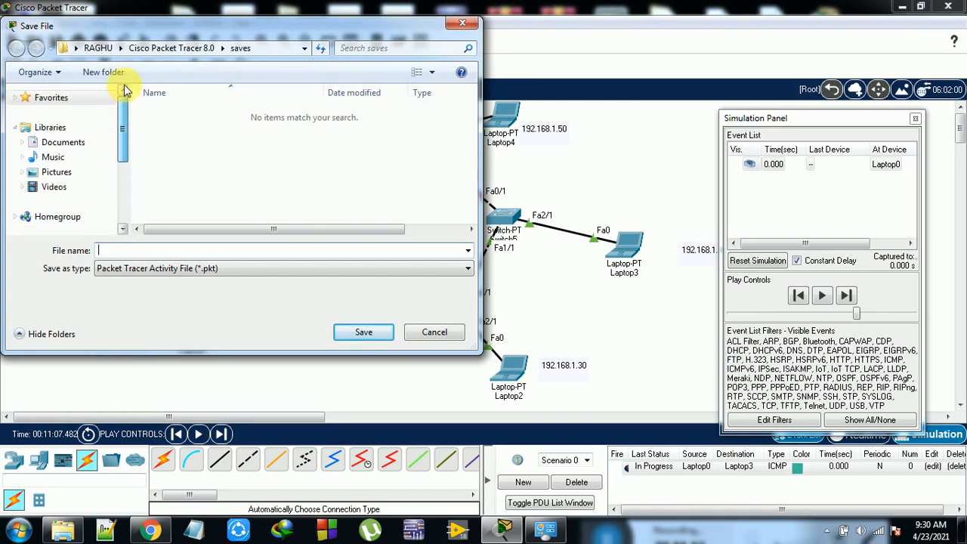
{"action": "left_click", "coordinate": [67, 98]}
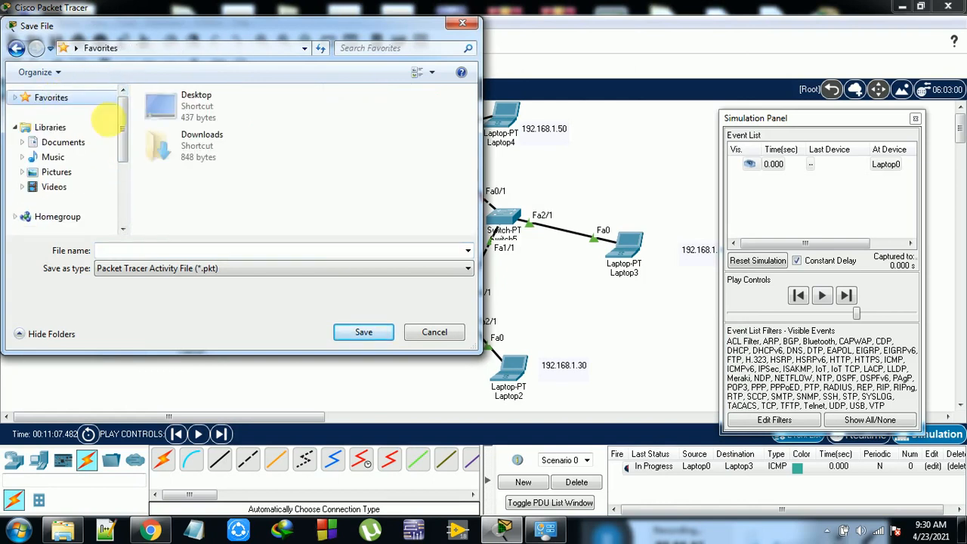
{"action": "double_click", "coordinate": [181, 106]}
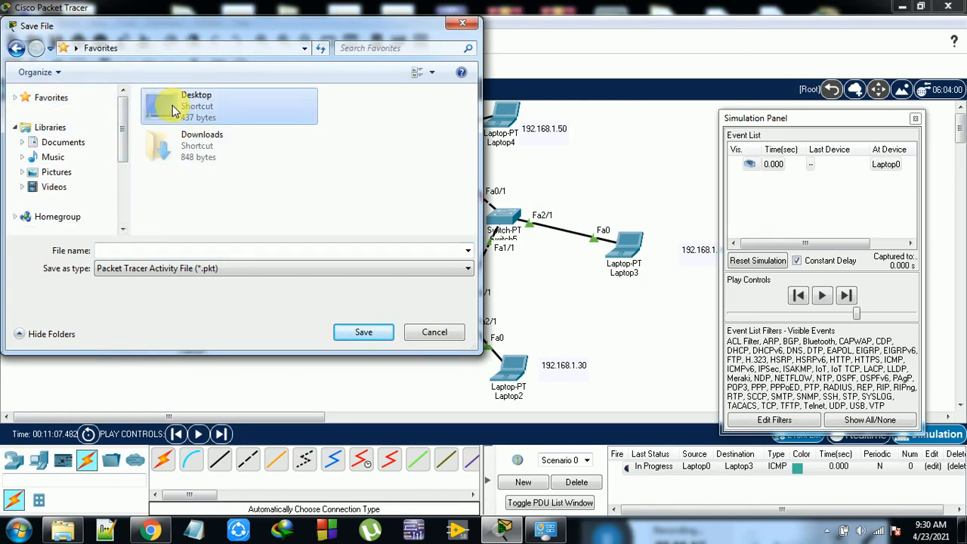
{"action": "double_click", "coordinate": [201, 226]}
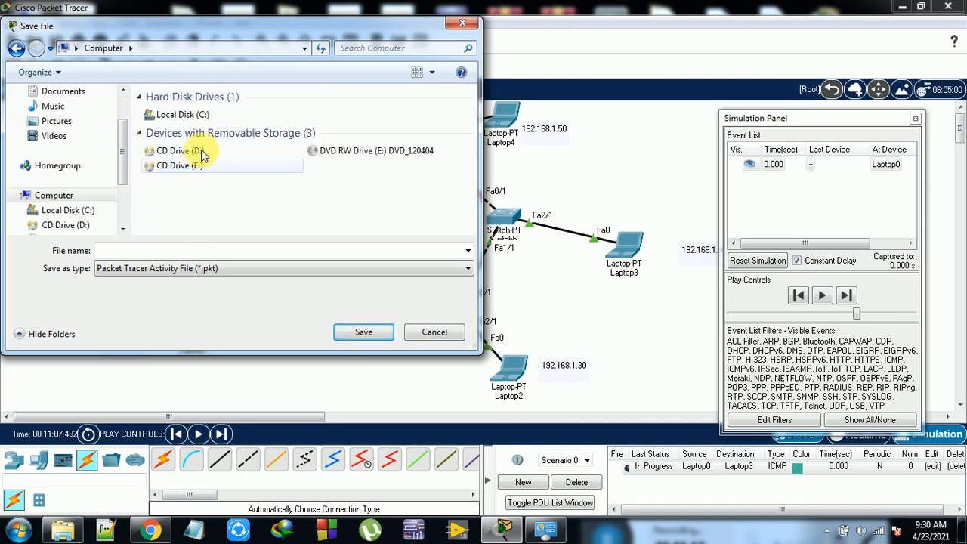
{"action": "double_click", "coordinate": [189, 118]}
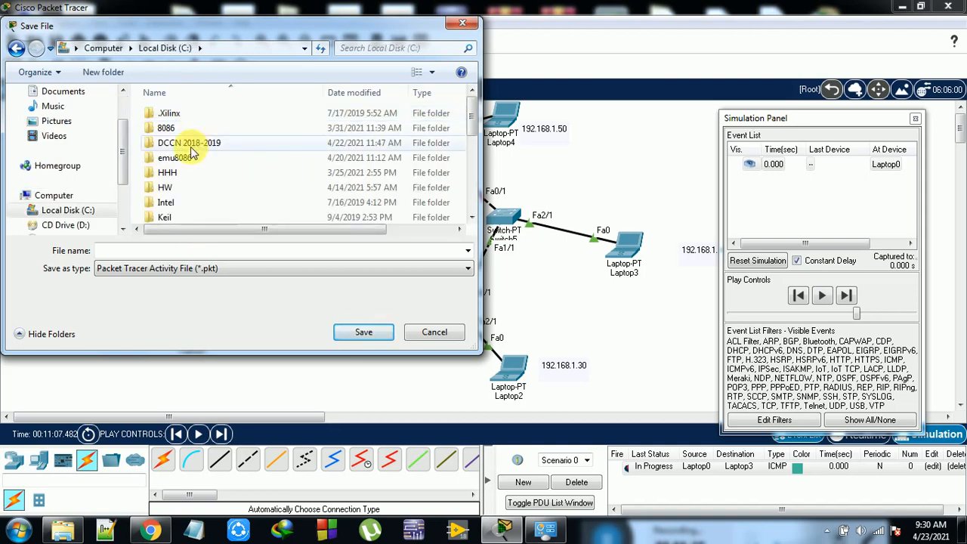
{"action": "double_click", "coordinate": [193, 147]}
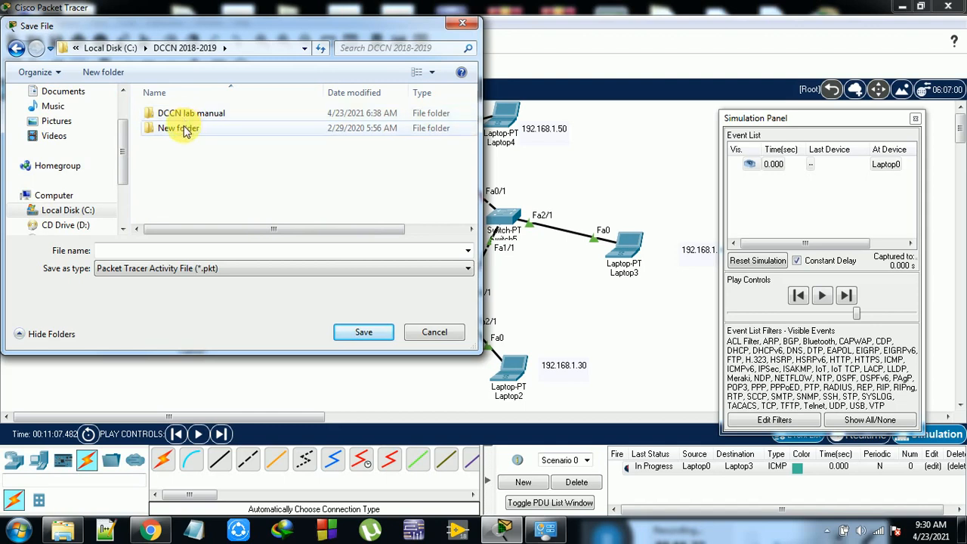
{"action": "left_click", "coordinate": [183, 116]}
{"action": "double_click", "coordinate": [184, 115]}
{"action": "double_click", "coordinate": [184, 157]}
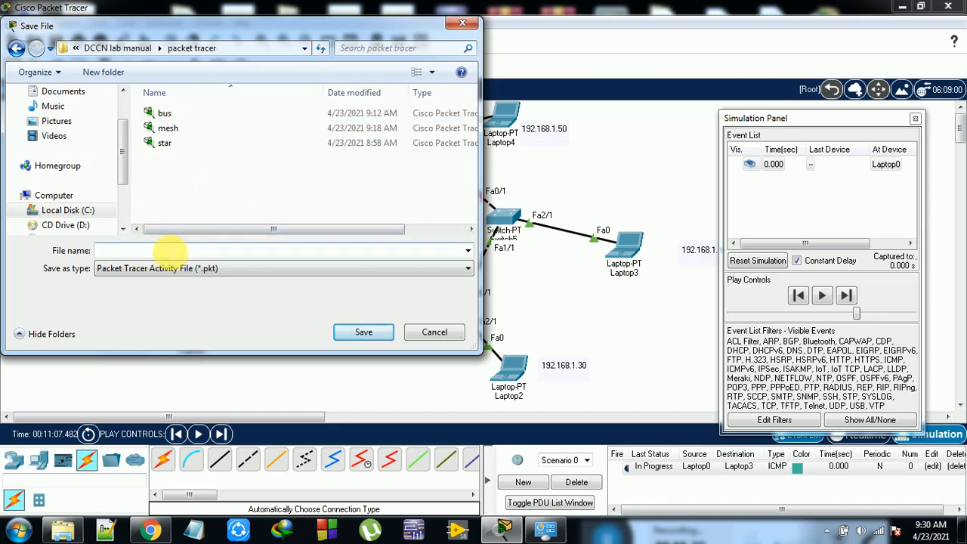
{"action": "left_click", "coordinate": [170, 249]}
{"action": "type", "text": "ring"}
{"action": "key", "text": "Return"}
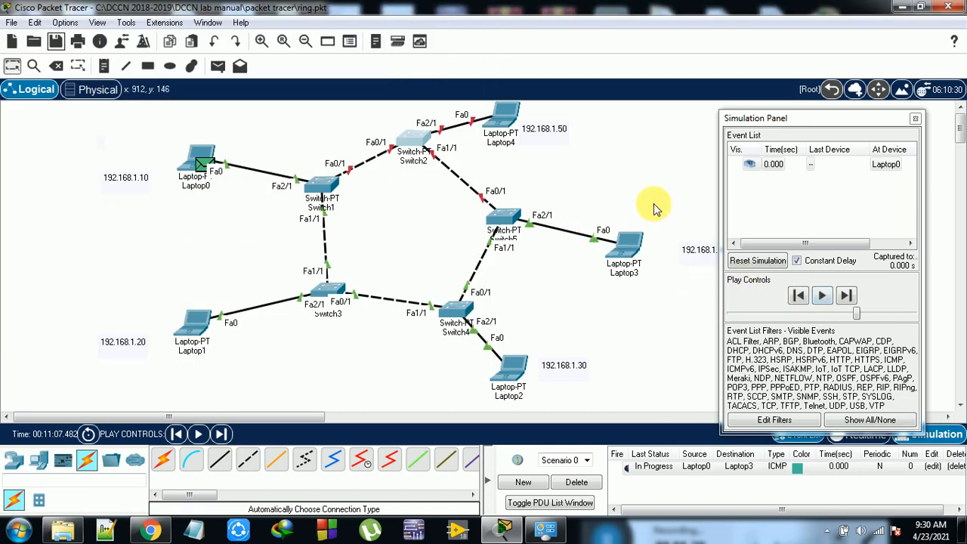
Step: Return the simulation to Realtime mode with the Simulation Panel closed and minimize the program window
{"action": "left_click", "coordinate": [915, 118]}
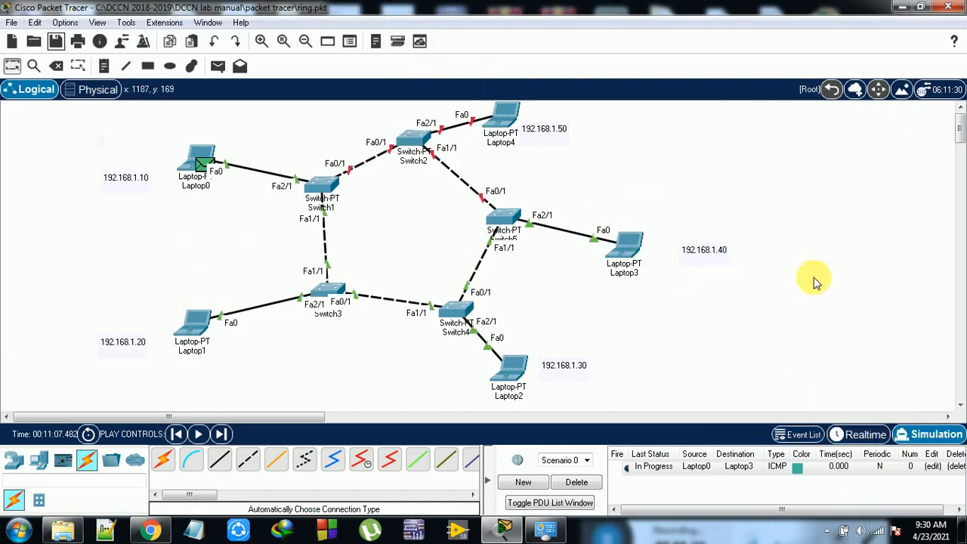
{"action": "left_click", "coordinate": [865, 434]}
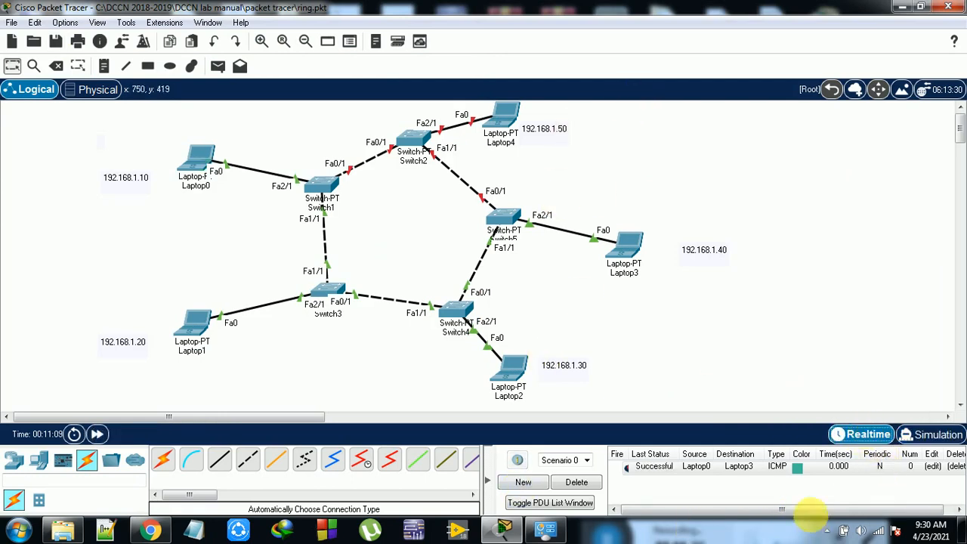
{"action": "left_click", "coordinate": [902, 6]}
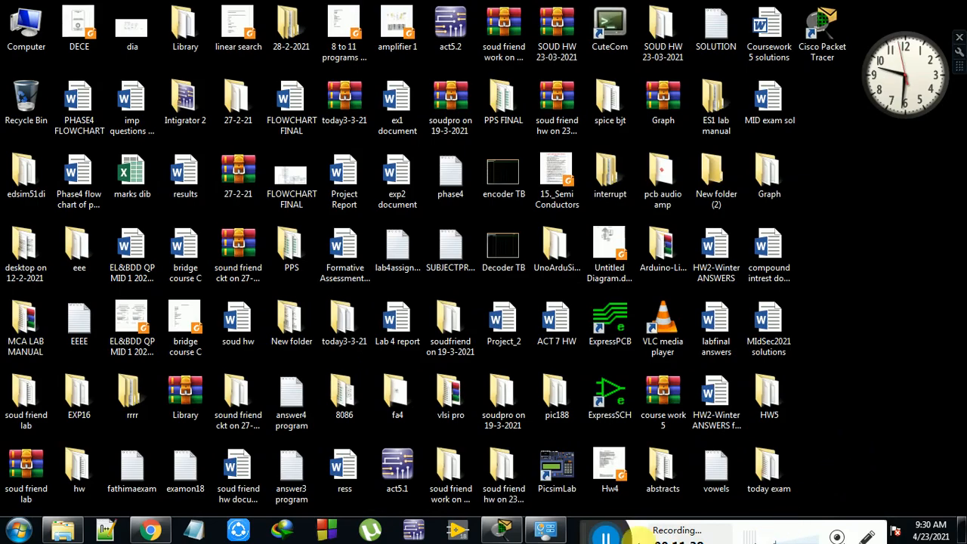